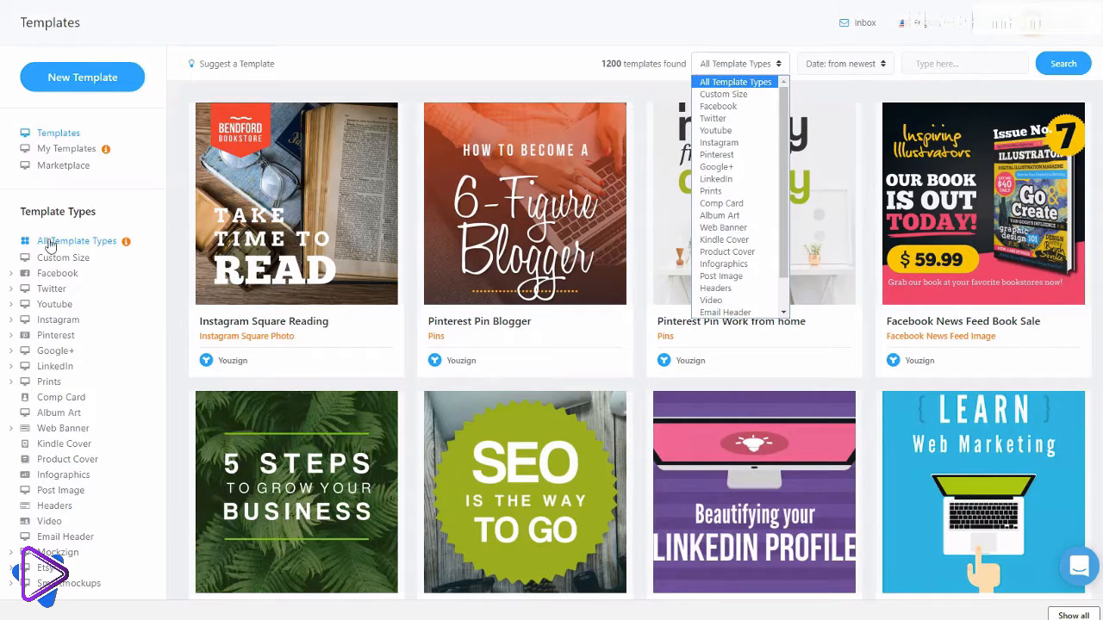
- Filter the templates to the Facebook type and look through the designs
{"action": "left_click", "coordinate": [64, 276]}
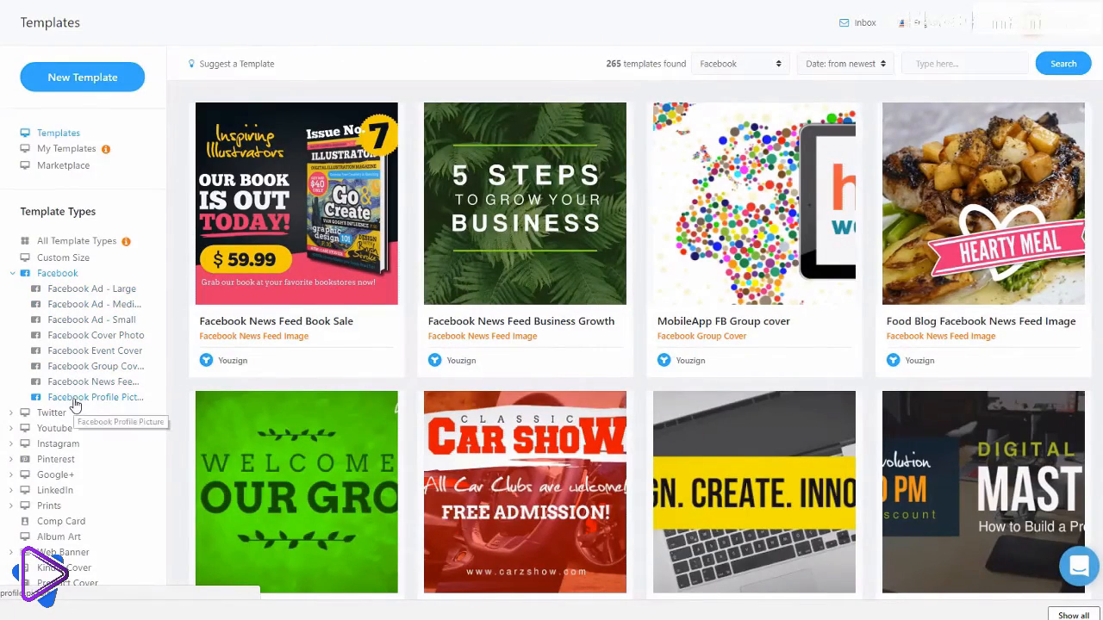
{"action": "scroll", "coordinate": [74, 402], "scroll_direction": "down", "scroll_amount": 5}
{"action": "scroll", "coordinate": [74, 406], "scroll_direction": "down", "scroll_amount": 10}
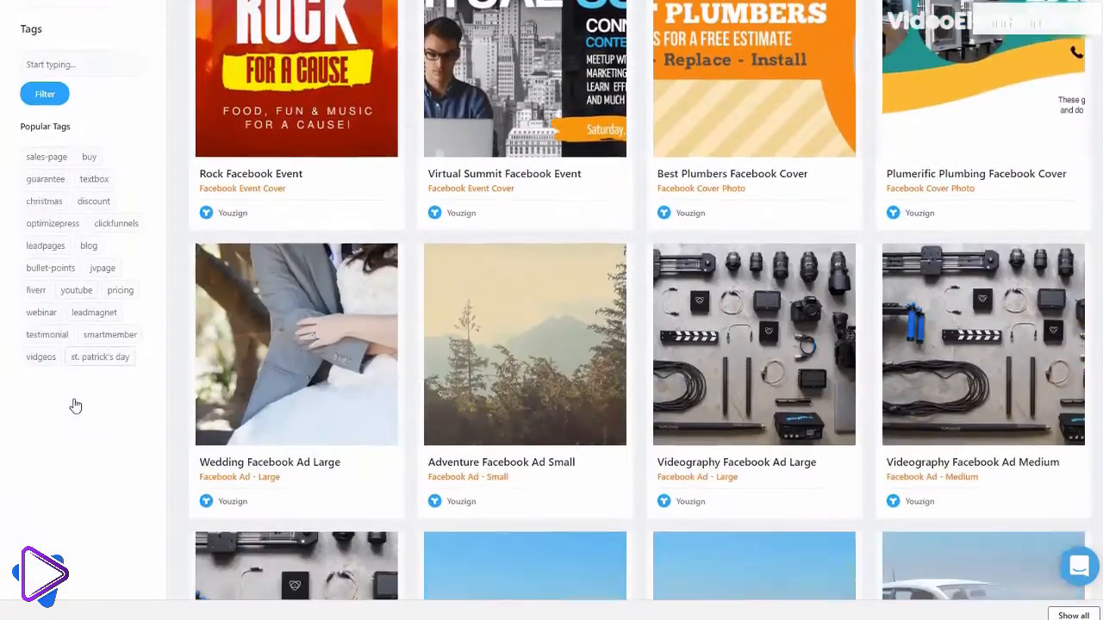
{"action": "scroll", "coordinate": [75, 405], "scroll_direction": "down", "scroll_amount": 5}
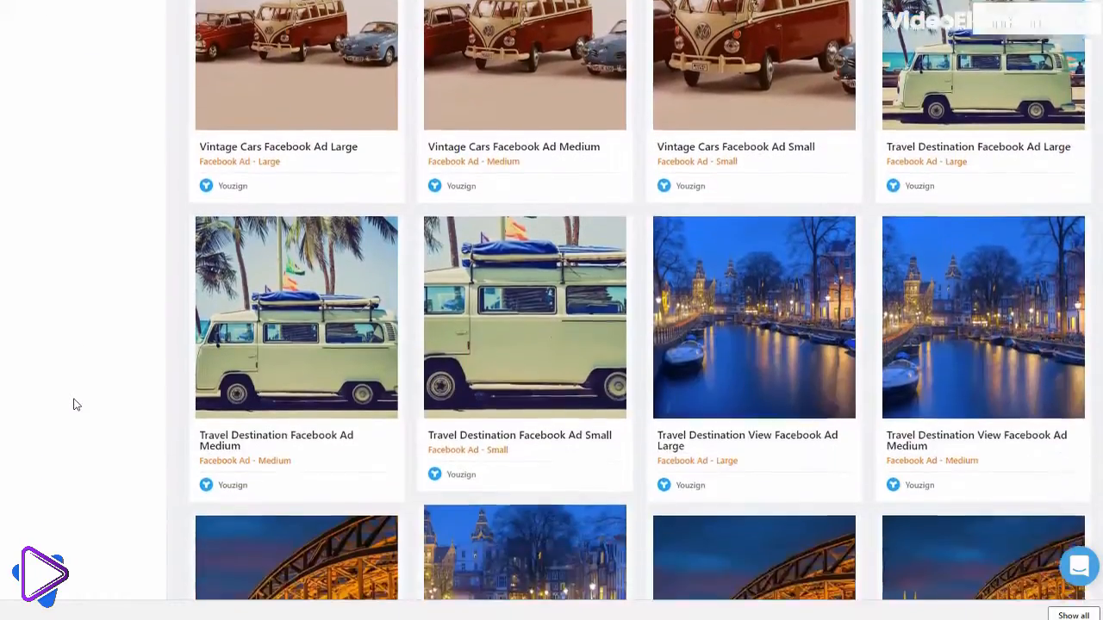
{"action": "scroll", "coordinate": [74, 405], "scroll_direction": "up", "scroll_amount": 7}
{"action": "scroll", "coordinate": [74, 405], "scroll_direction": "up", "scroll_amount": 10}
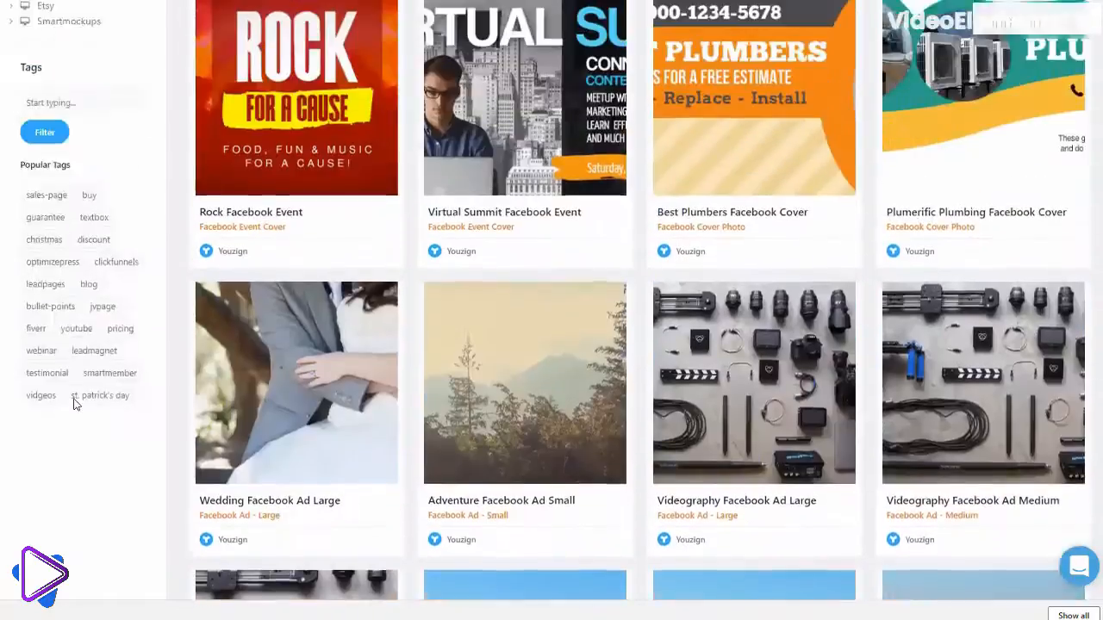
- Look at the Twitter, Youtube, Instagram, Pinterest, Google+ and LinkedIn template types in turn
{"action": "left_click", "coordinate": [53, 279]}
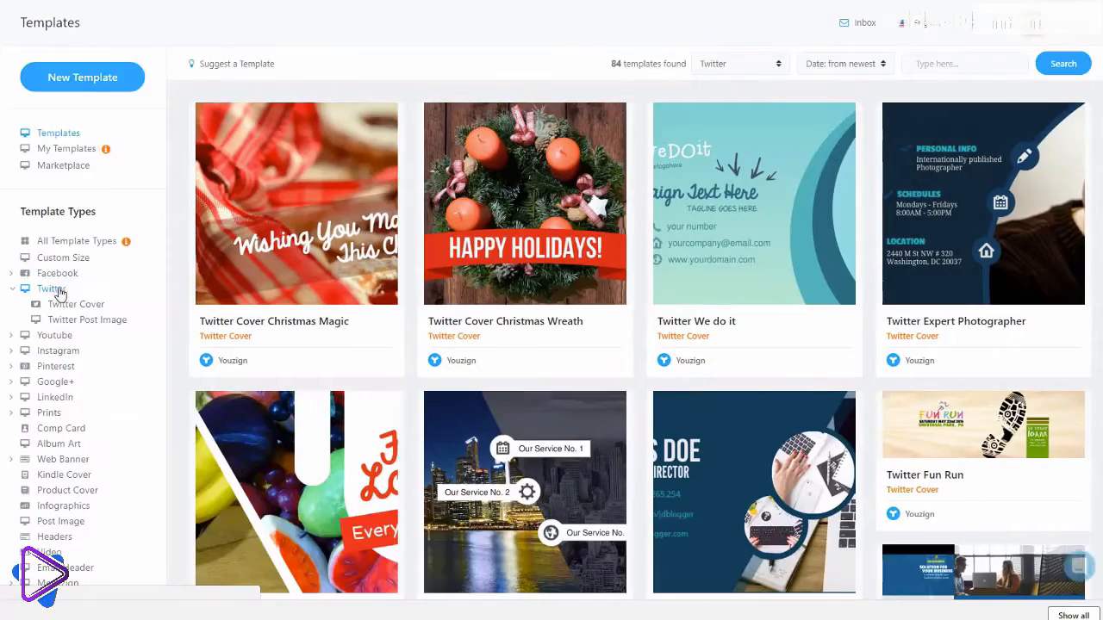
{"action": "left_click", "coordinate": [64, 335]}
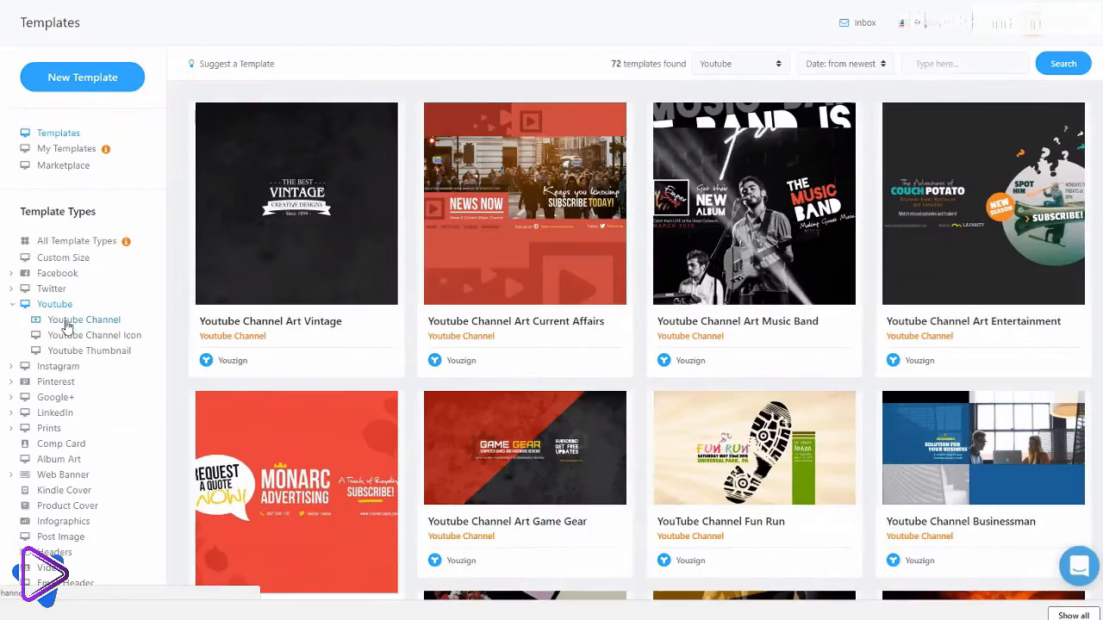
{"action": "left_click", "coordinate": [57, 369]}
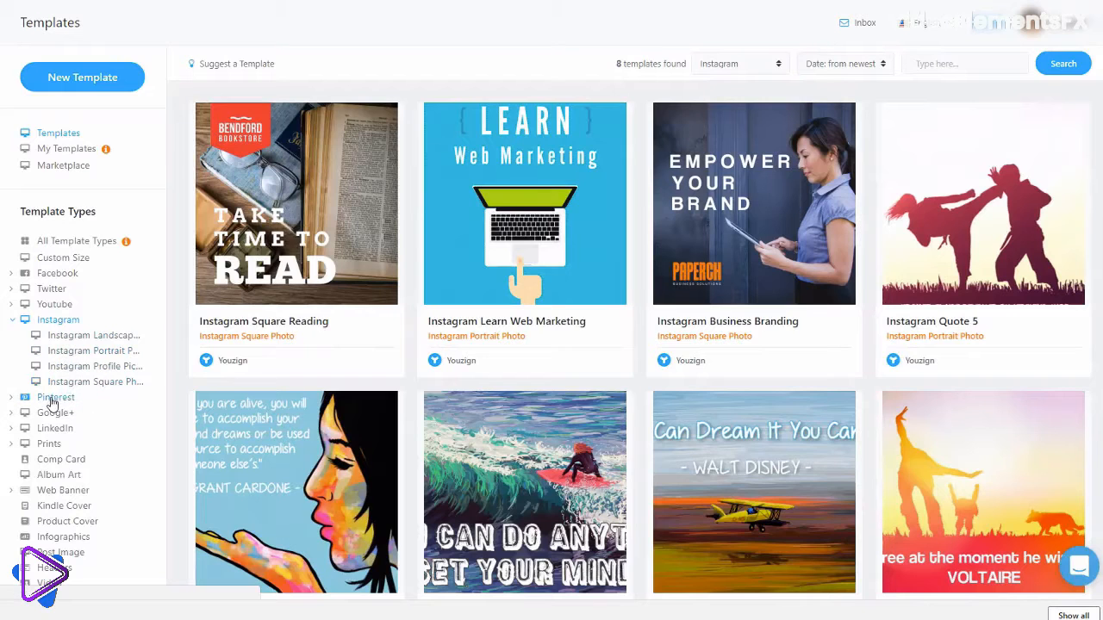
{"action": "left_click", "coordinate": [50, 398]}
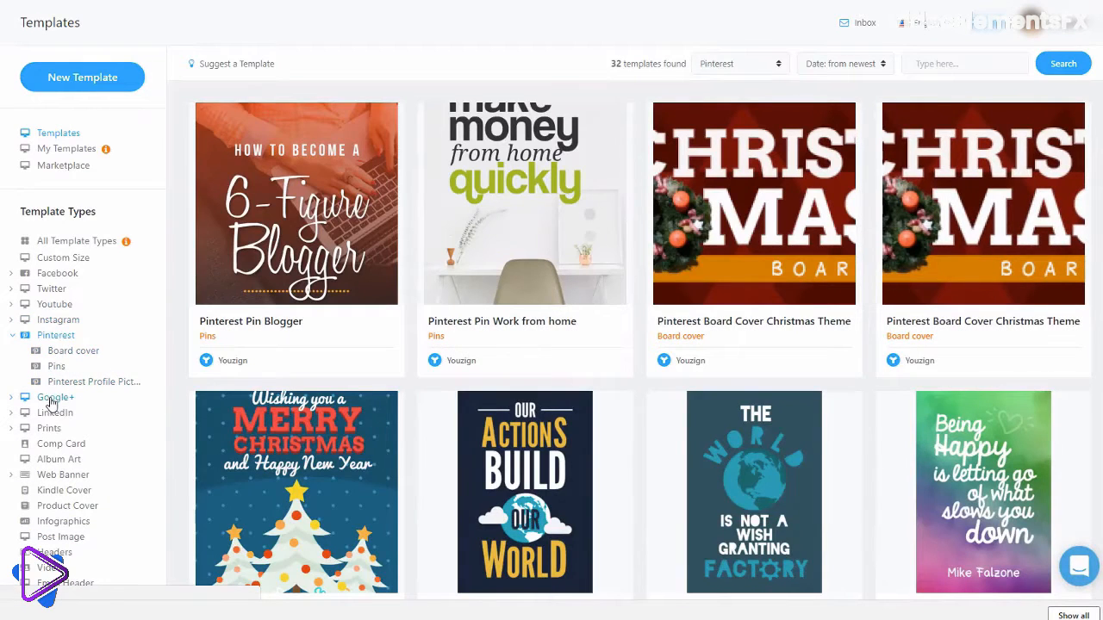
{"action": "left_click", "coordinate": [50, 400]}
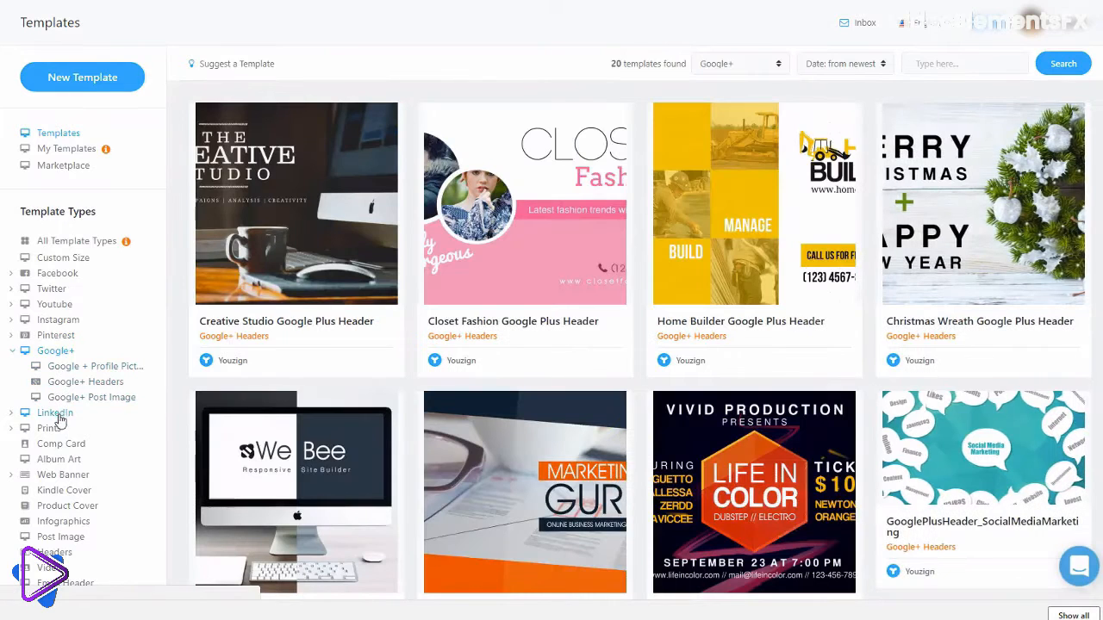
{"action": "left_click", "coordinate": [57, 415]}
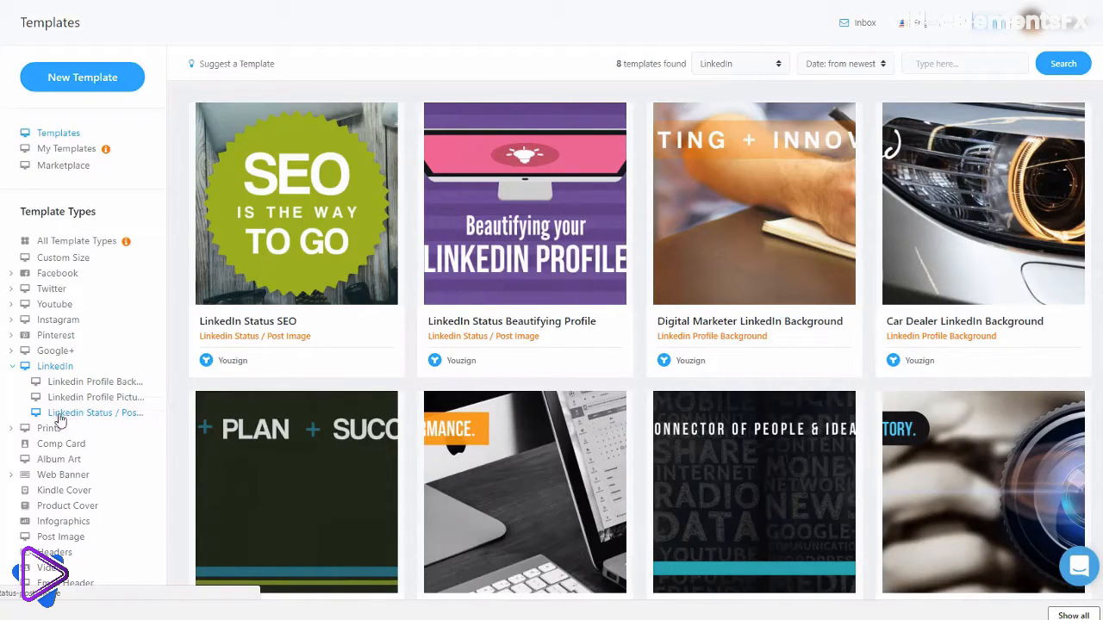
- Browse the Business Card templates under Prints and preview the Veterinary Care Business Card
{"action": "left_click", "coordinate": [52, 427]}
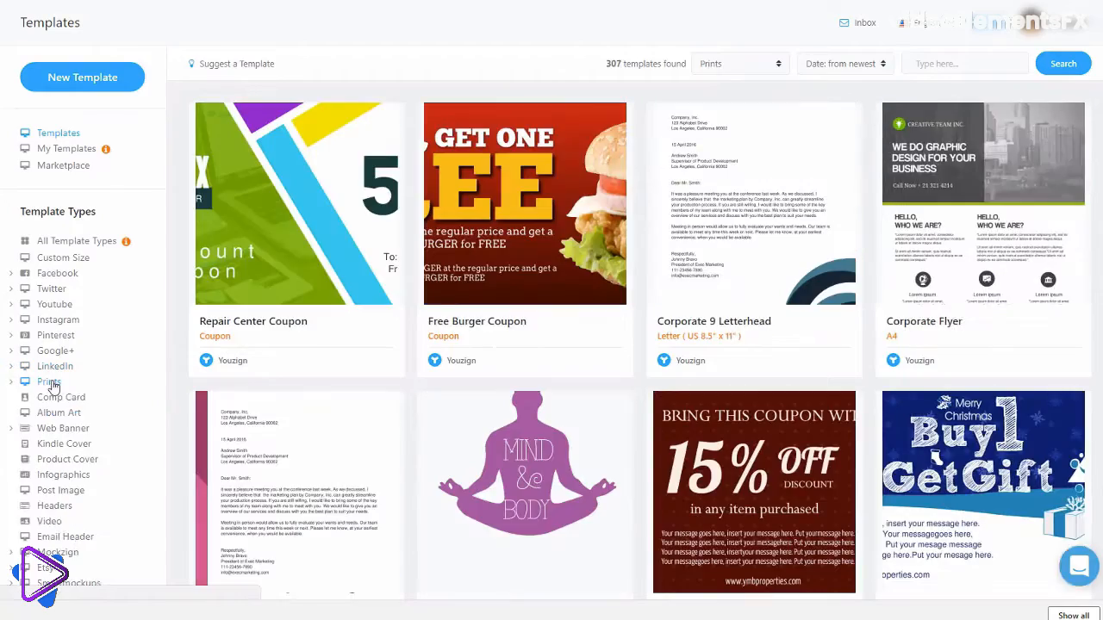
{"action": "left_click", "coordinate": [62, 415]}
{"action": "scroll", "coordinate": [523, 330], "scroll_direction": "down", "scroll_amount": 5}
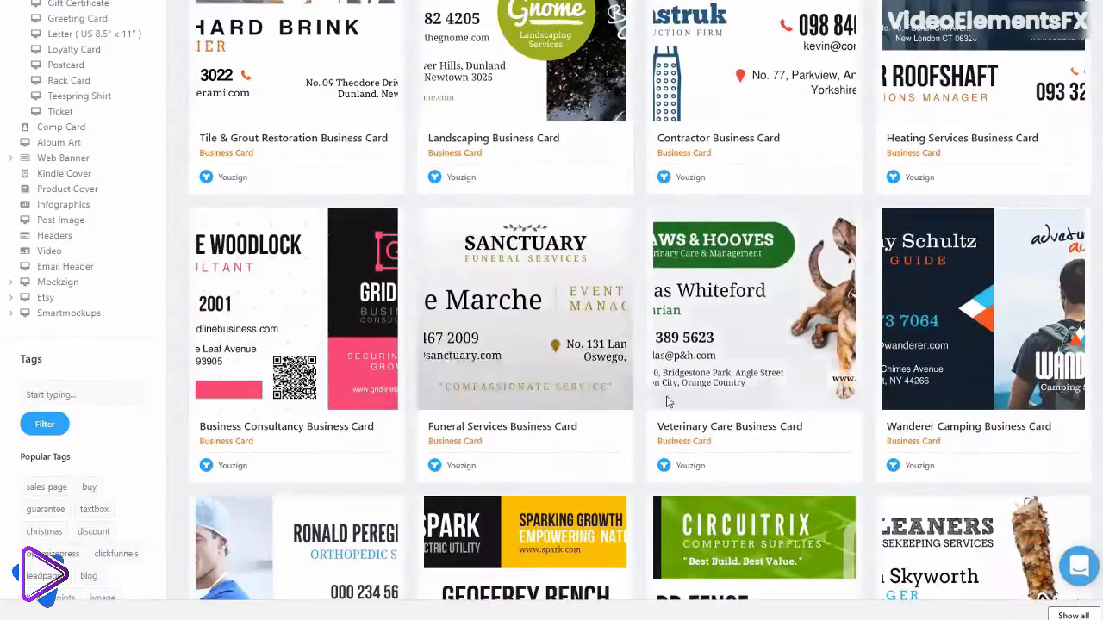
{"action": "left_click", "coordinate": [669, 399]}
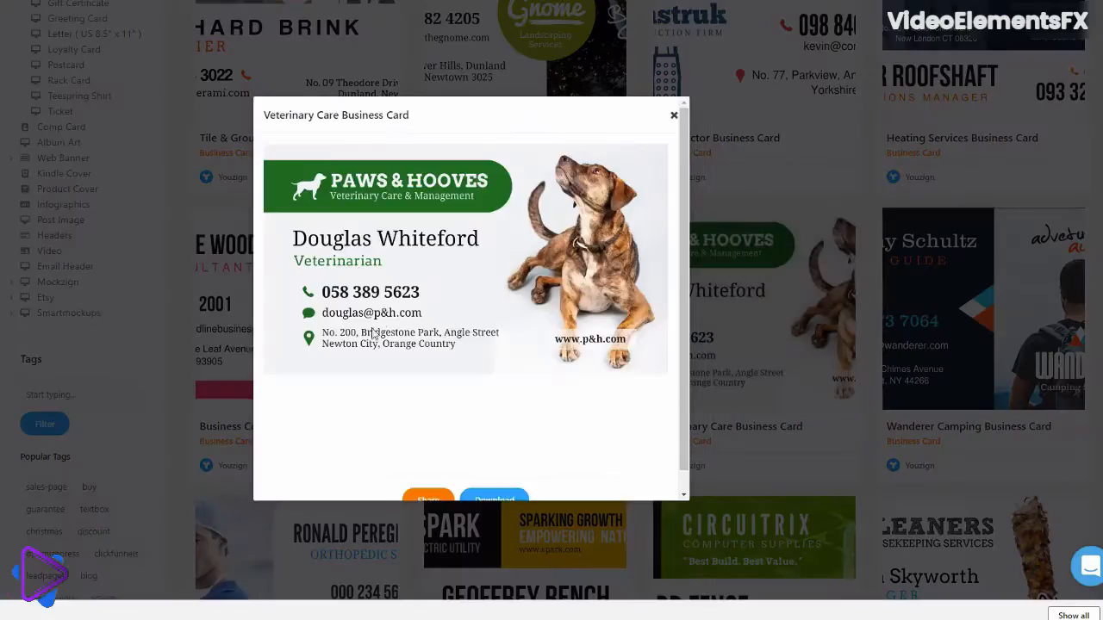
{"action": "left_click", "coordinate": [673, 117]}
- Look through the Flyer A5, Loyalty Card and Teespring Shirt templates under Prints
{"action": "scroll", "coordinate": [75, 143], "scroll_direction": "up", "scroll_amount": 3}
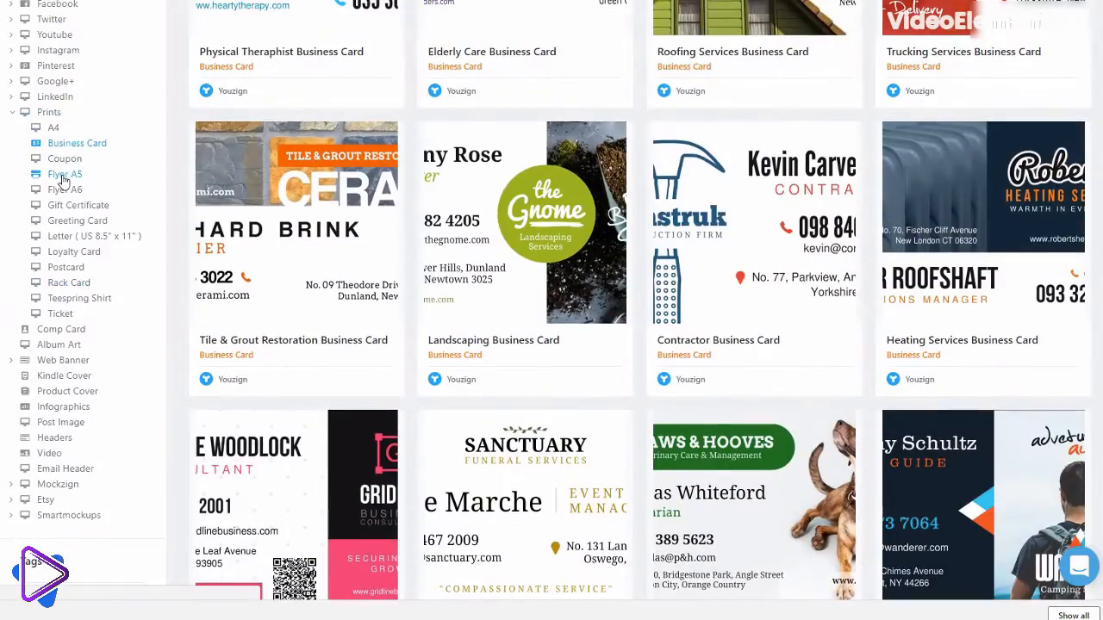
{"action": "left_click", "coordinate": [62, 181]}
{"action": "scroll", "coordinate": [76, 302], "scroll_direction": "down", "scroll_amount": 3}
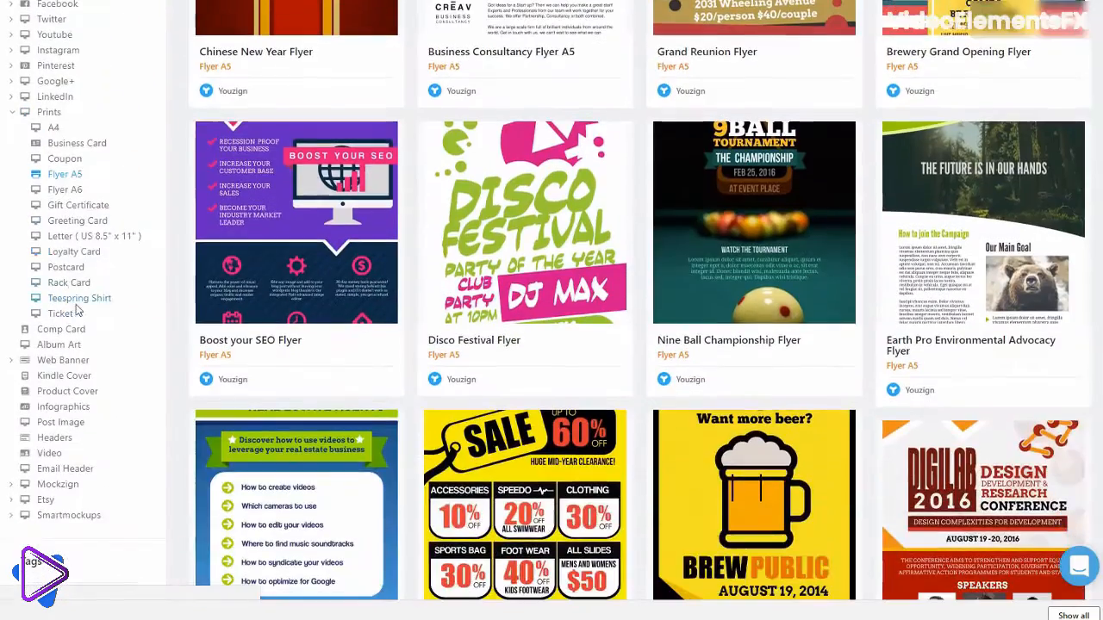
{"action": "left_click", "coordinate": [74, 252]}
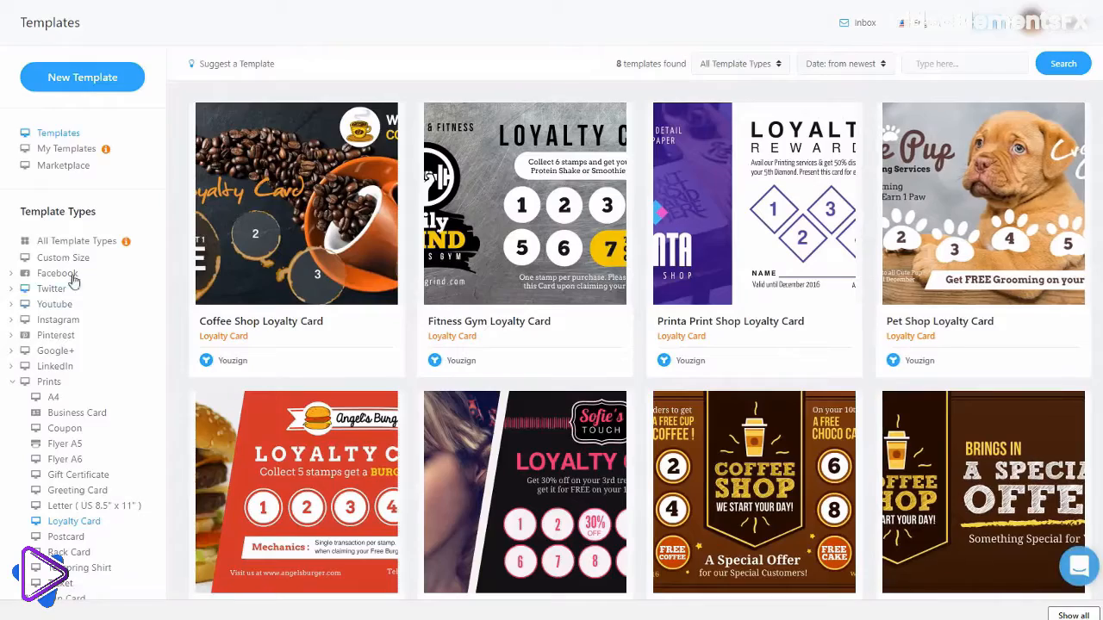
{"action": "scroll", "coordinate": [75, 319], "scroll_direction": "down", "scroll_amount": 2}
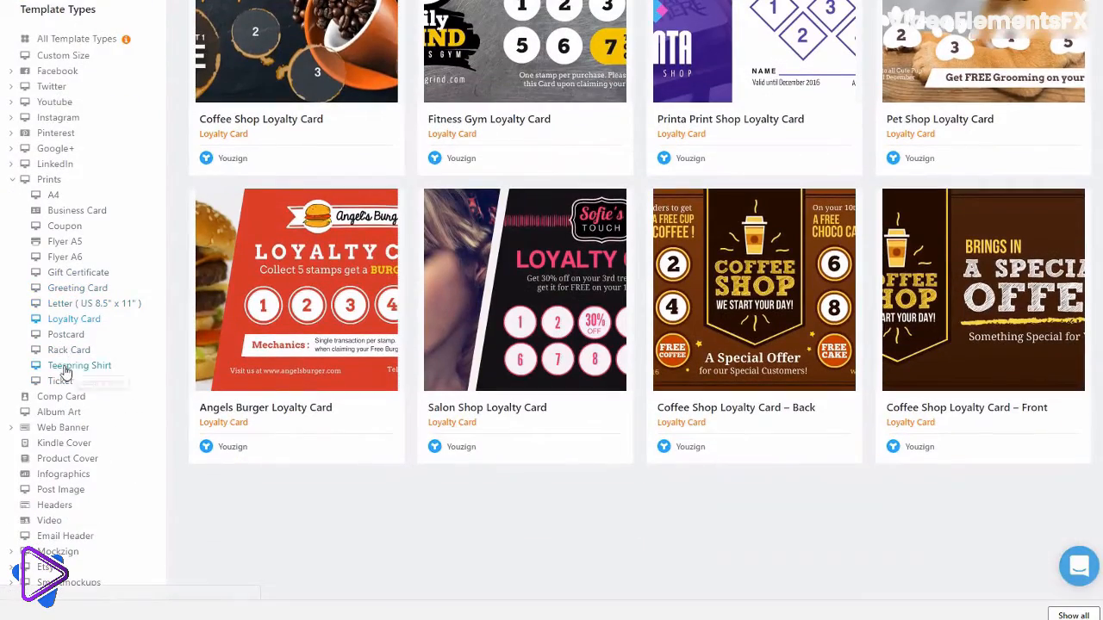
{"action": "left_click", "coordinate": [66, 367]}
{"action": "scroll", "coordinate": [65, 372], "scroll_direction": "down", "scroll_amount": 3}
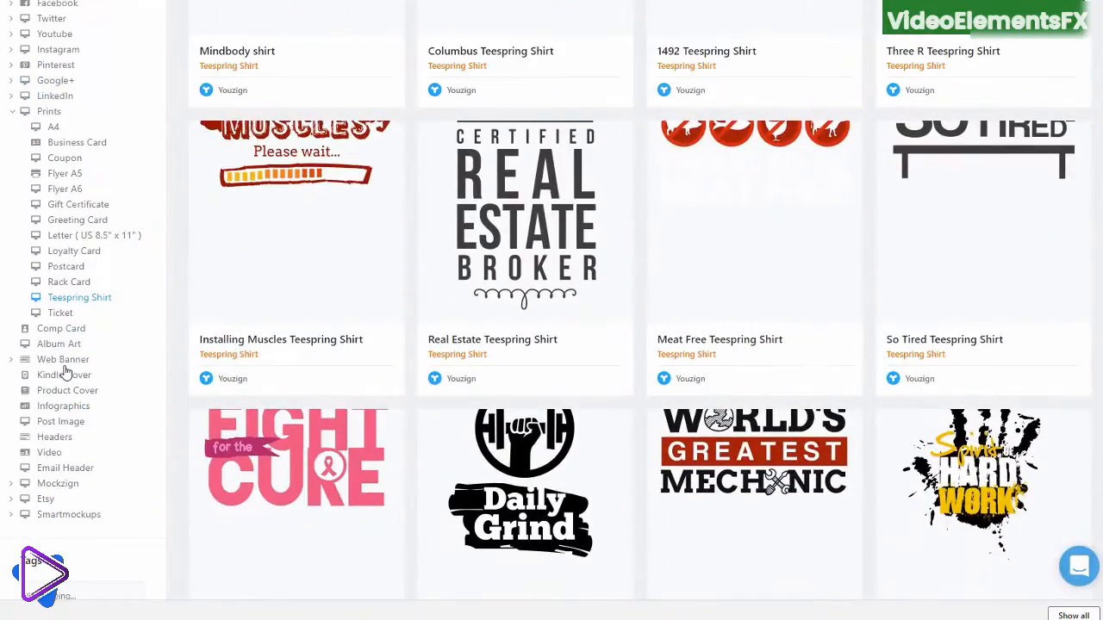
- Look through the Web Banner and Kindle Cover templates
{"action": "left_click", "coordinate": [68, 360]}
{"action": "scroll", "coordinate": [69, 362], "scroll_direction": "down", "scroll_amount": 2}
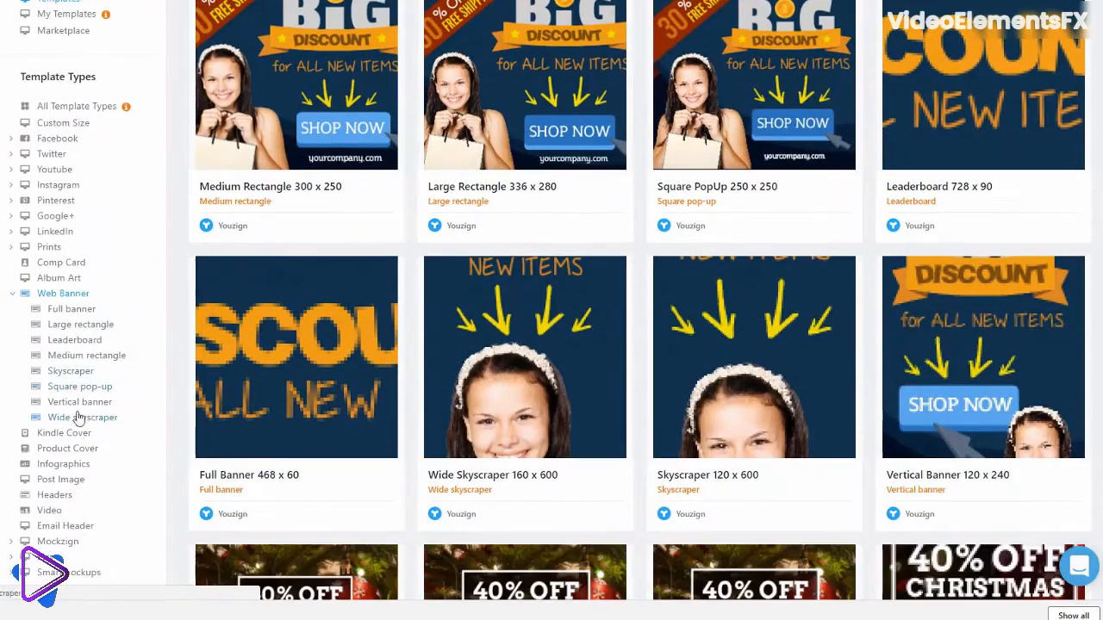
{"action": "left_click", "coordinate": [65, 435]}
{"action": "scroll", "coordinate": [63, 423], "scroll_direction": "down", "scroll_amount": 2}
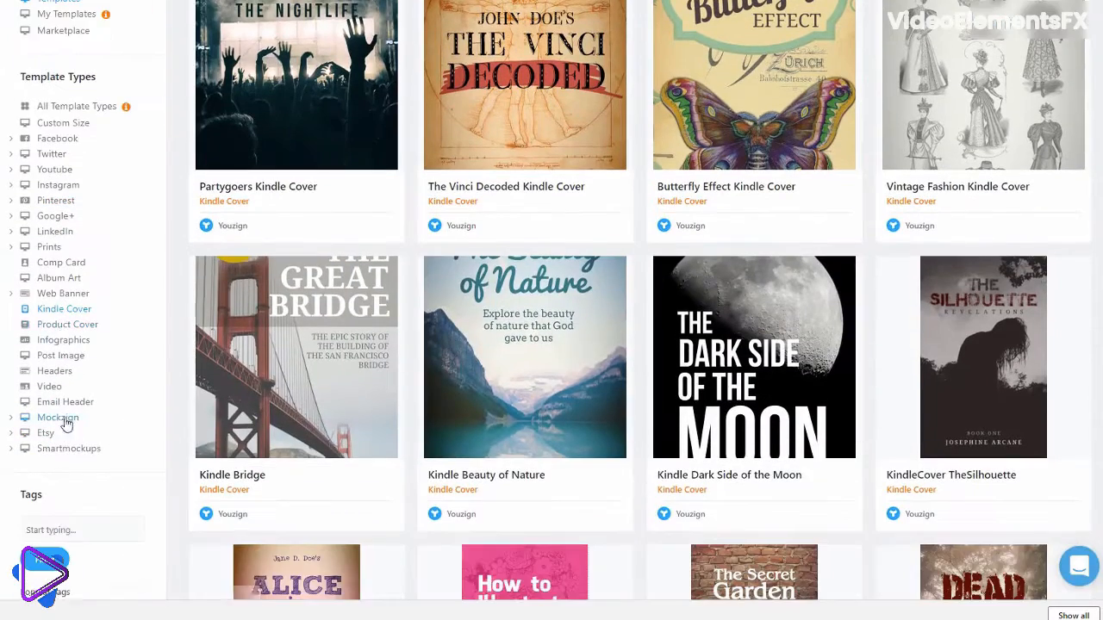
- Browse the Product Cover templates and view the website ebook cover as a Magazine Cover mockup
{"action": "left_click", "coordinate": [63, 326]}
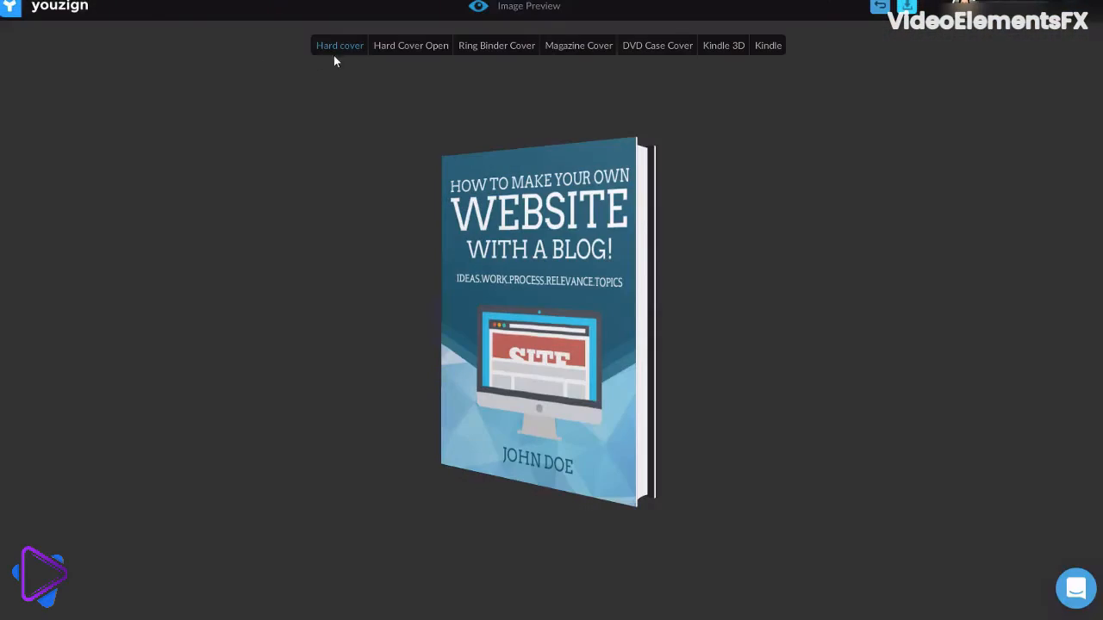
{"action": "left_click", "coordinate": [561, 51]}
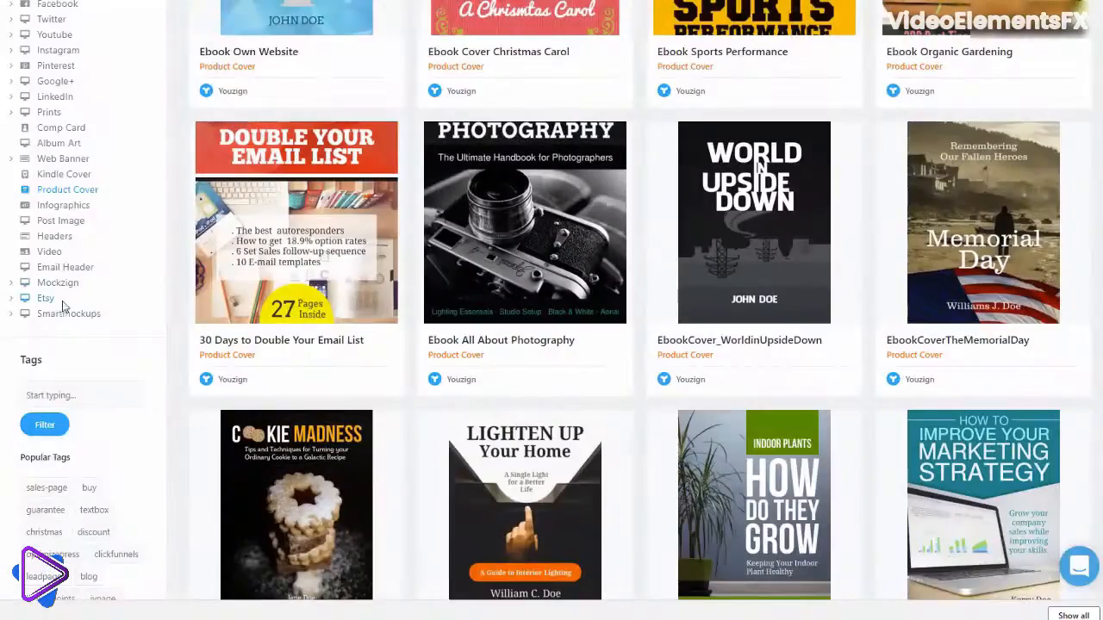
{"action": "scroll", "coordinate": [65, 284], "scroll_direction": "down", "scroll_amount": 1}
- Browse the Infographics and Post Image templates, previewing the post image "9 High Authority Directories to Submit Your Infographics"
{"action": "left_click", "coordinate": [67, 142]}
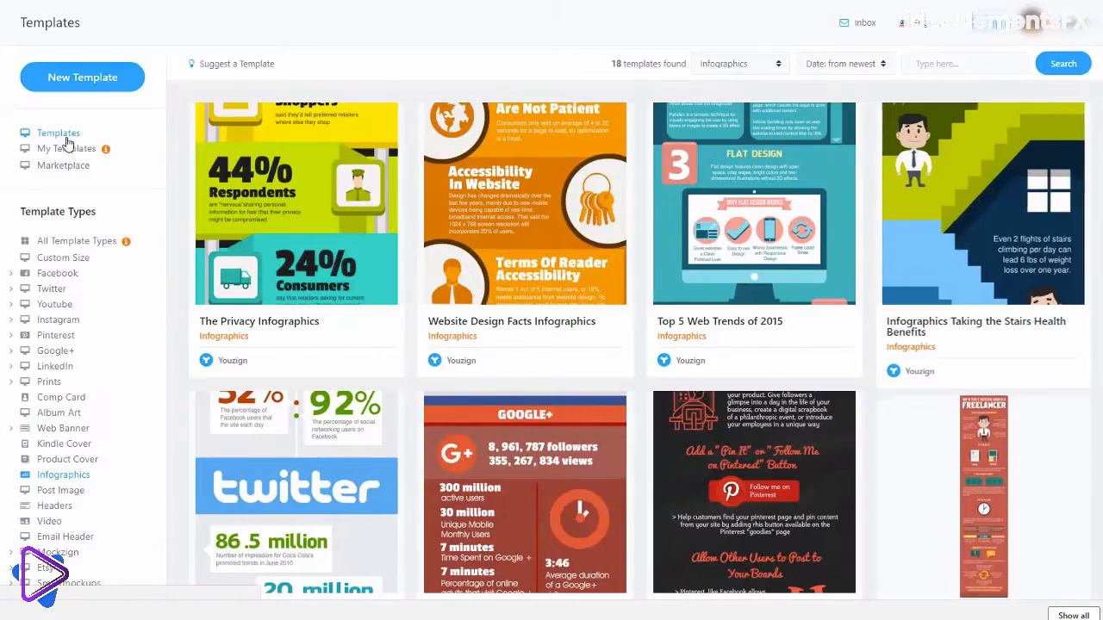
{"action": "scroll", "coordinate": [90, 181], "scroll_direction": "down", "scroll_amount": 4}
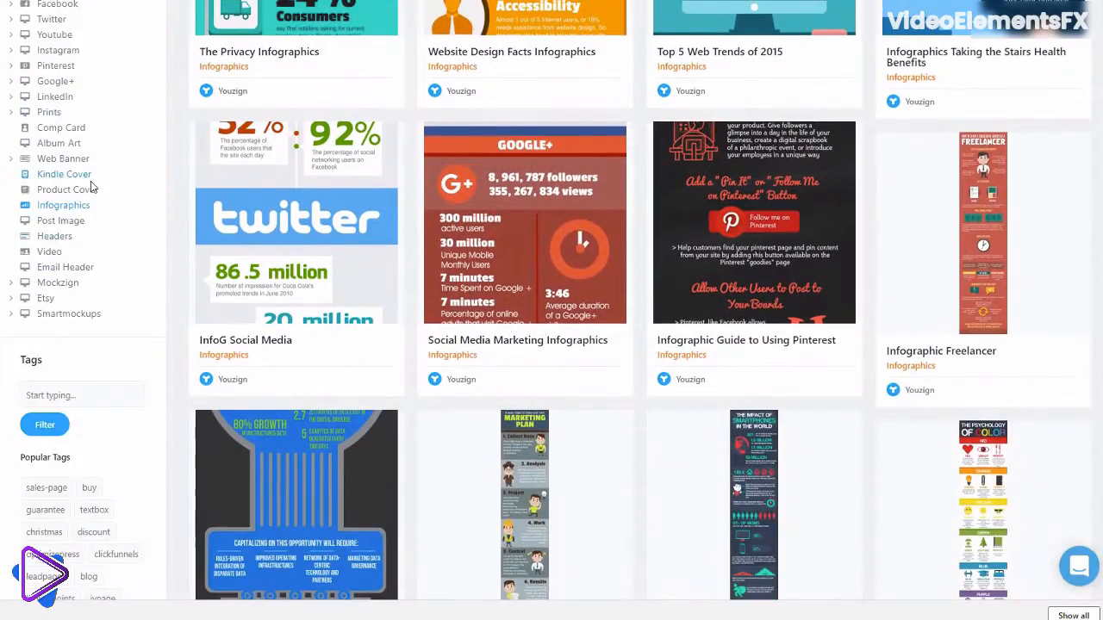
{"action": "left_click", "coordinate": [62, 221]}
{"action": "scroll", "coordinate": [56, 225], "scroll_direction": "down", "scroll_amount": 3}
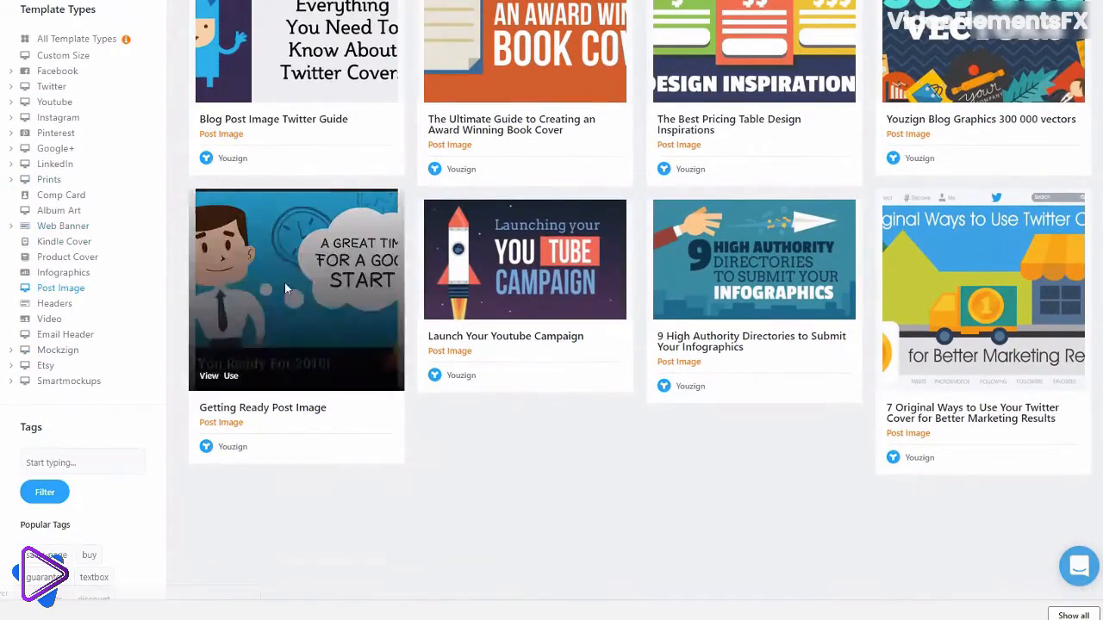
{"action": "left_click", "coordinate": [672, 306]}
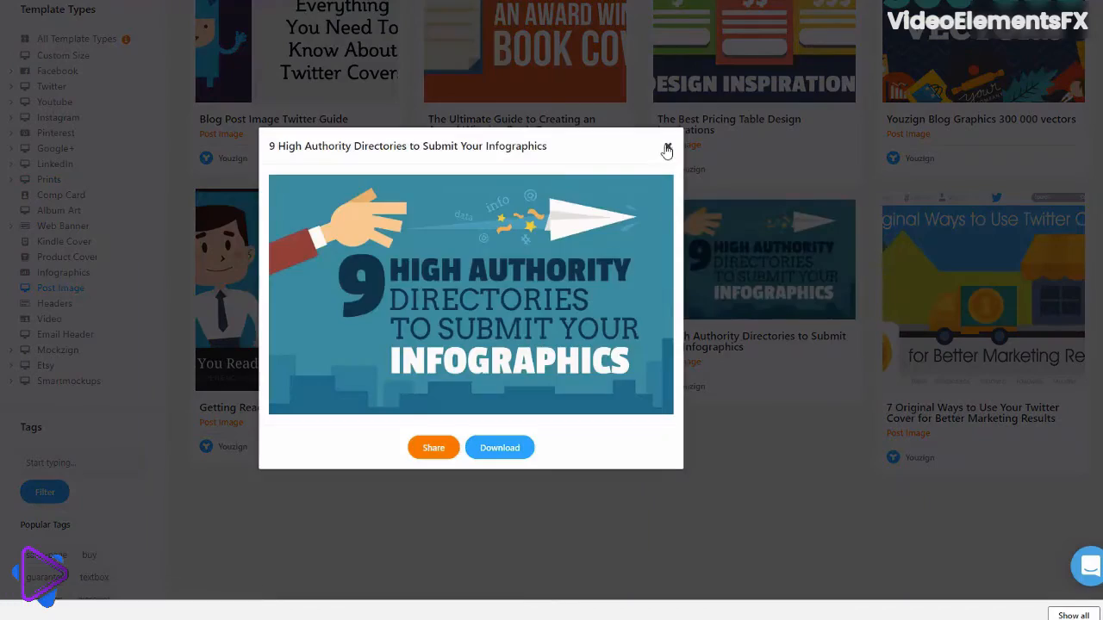
{"action": "left_click", "coordinate": [667, 150]}
- Use the Facebook News Feed Business Growth template for a new design and save it under its own title
{"action": "scroll", "coordinate": [382, 323], "scroll_direction": "up", "scroll_amount": 3}
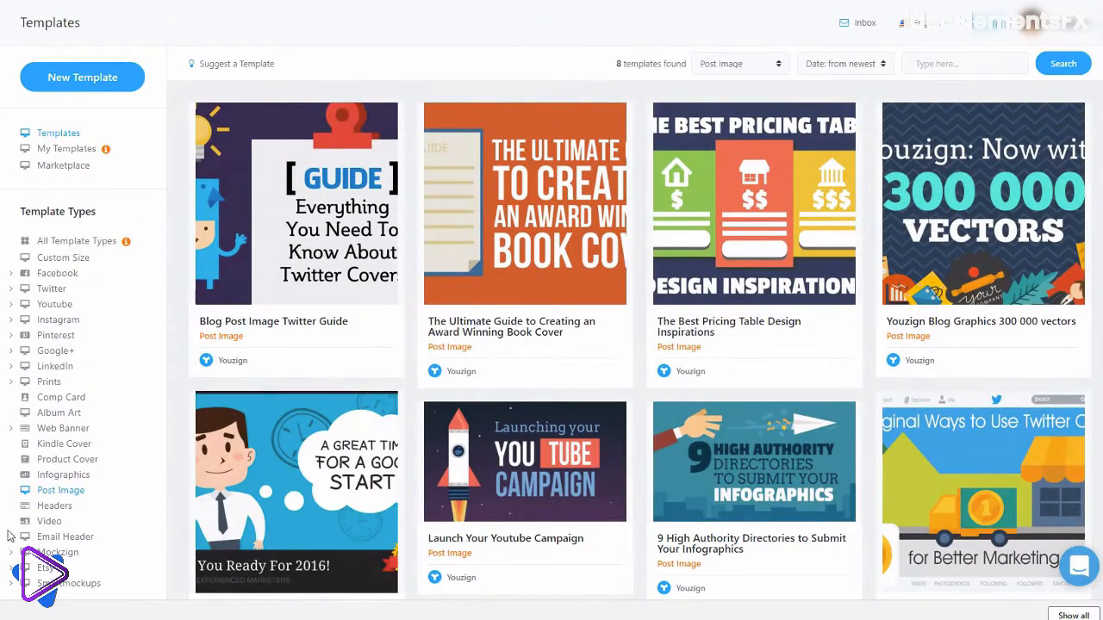
{"action": "left_click", "coordinate": [57, 274]}
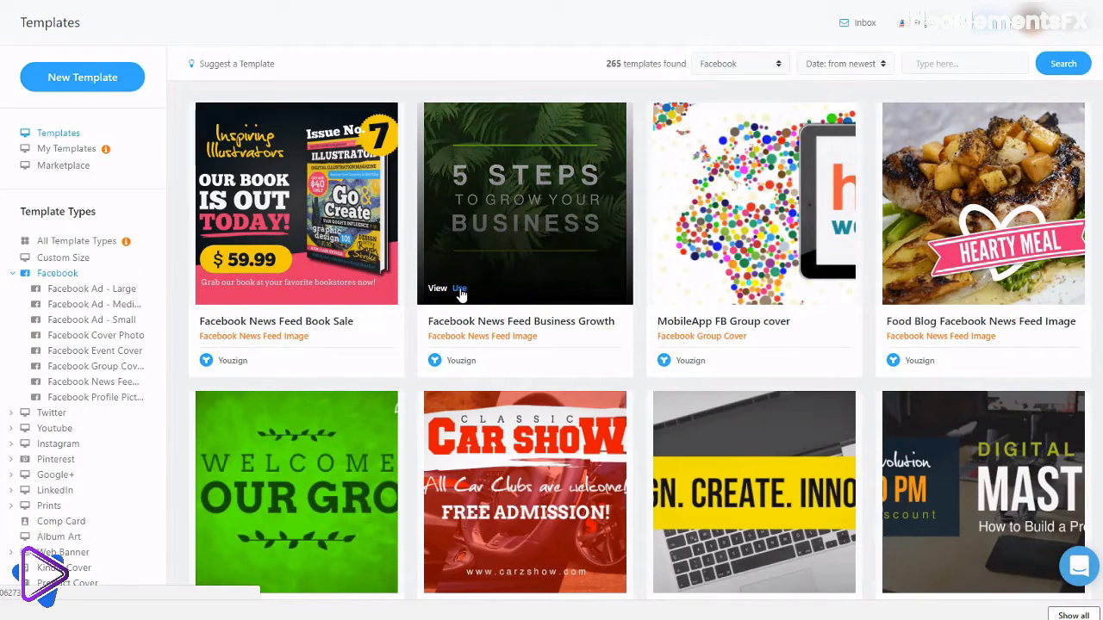
{"action": "left_click", "coordinate": [459, 291]}
{"action": "left_click", "coordinate": [553, 187]}
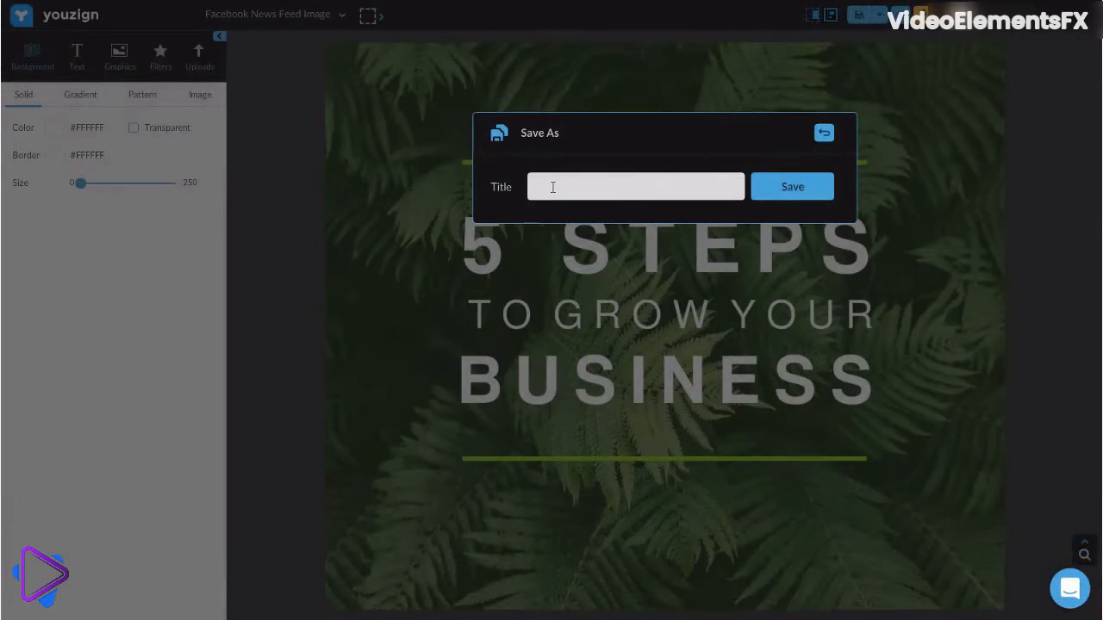
{"action": "left_click", "coordinate": [782, 189]}
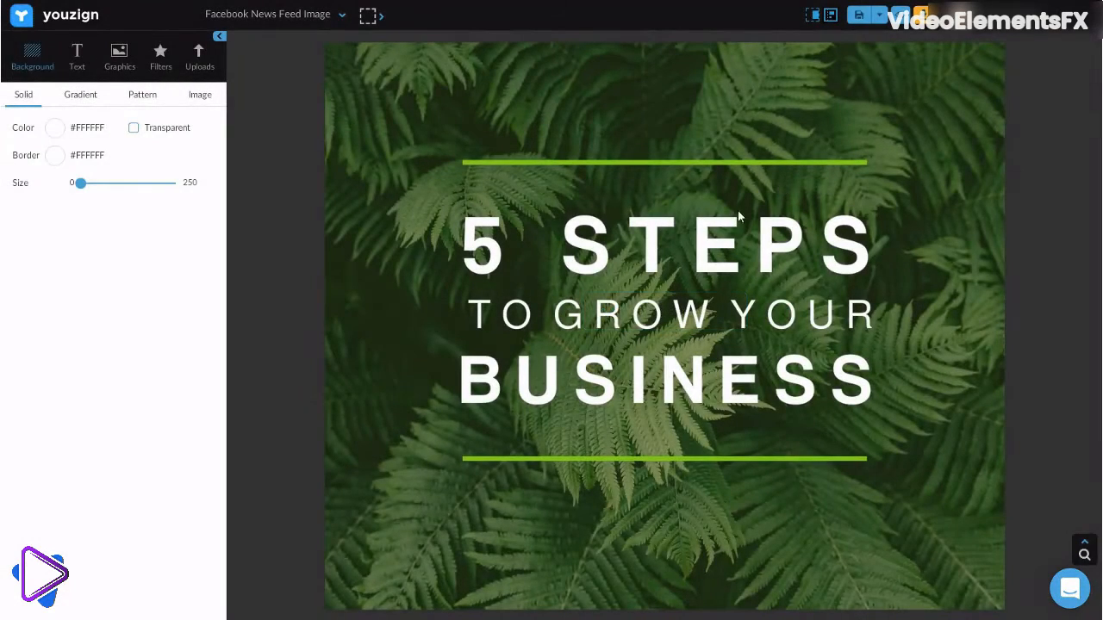
- Replace the "5 STEPS" headline text with "7 REASONS"
{"action": "left_click", "coordinate": [650, 231]}
{"action": "double_click", "coordinate": [490, 246]}
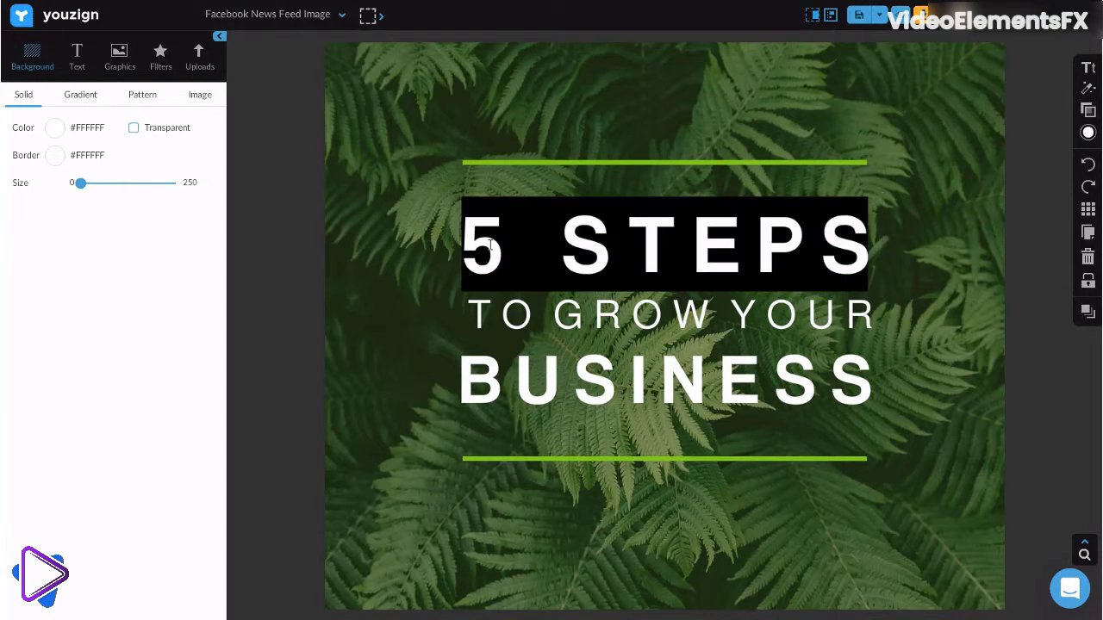
{"action": "type", "text": "7"}
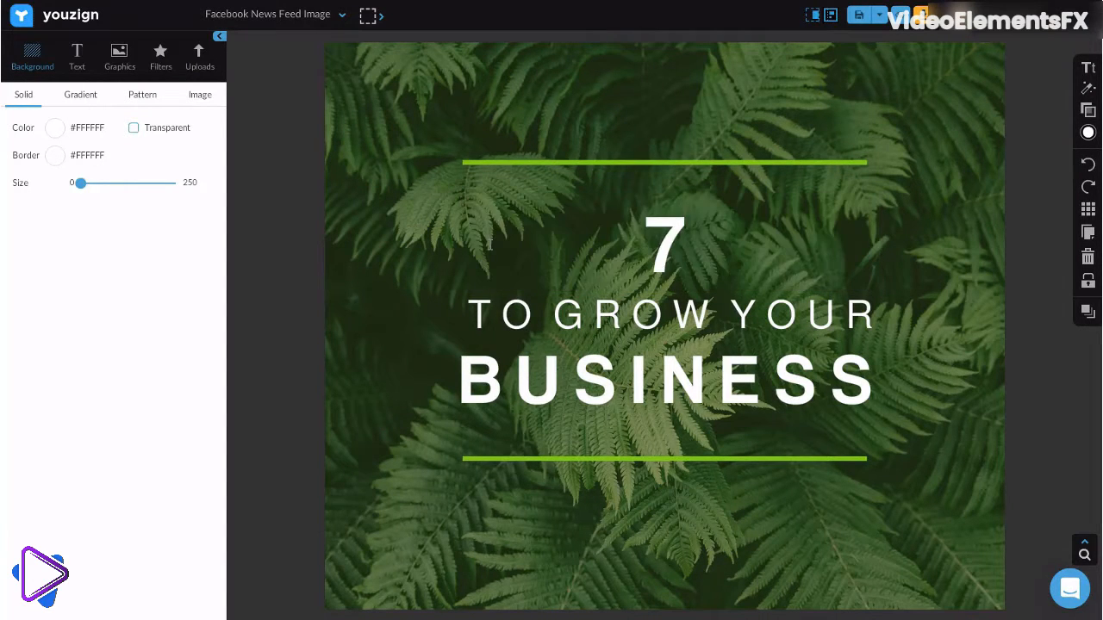
{"action": "type", "text": " REASONS"}
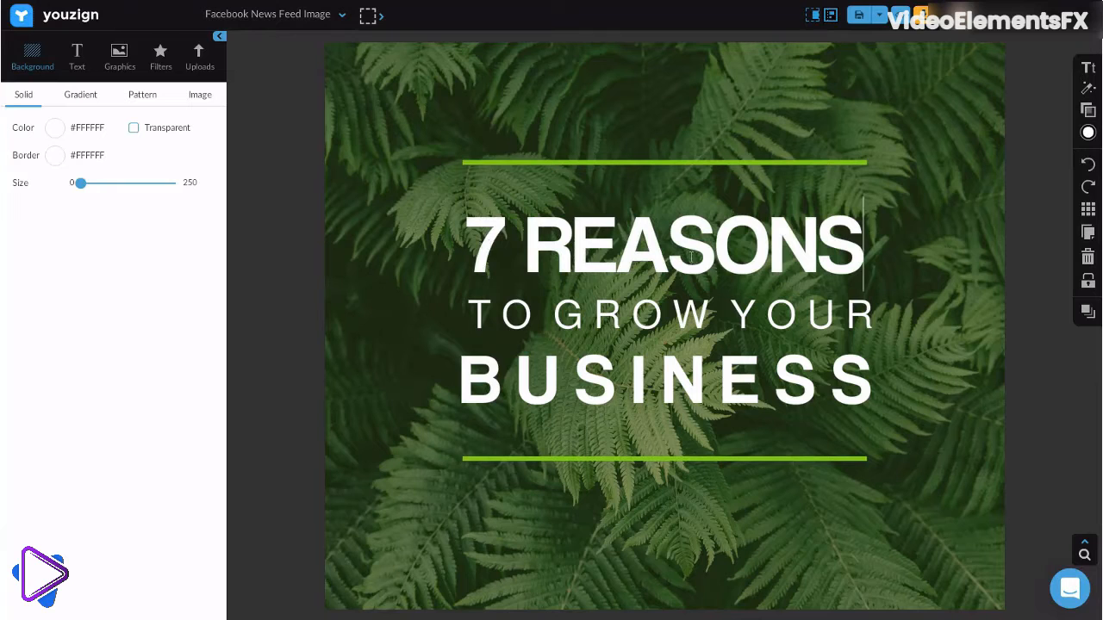
- Set the "TO GROW YOUR" line in the Passing Notes font and color it yellow
{"action": "left_click", "coordinate": [660, 310]}
{"action": "left_click", "coordinate": [1088, 67]}
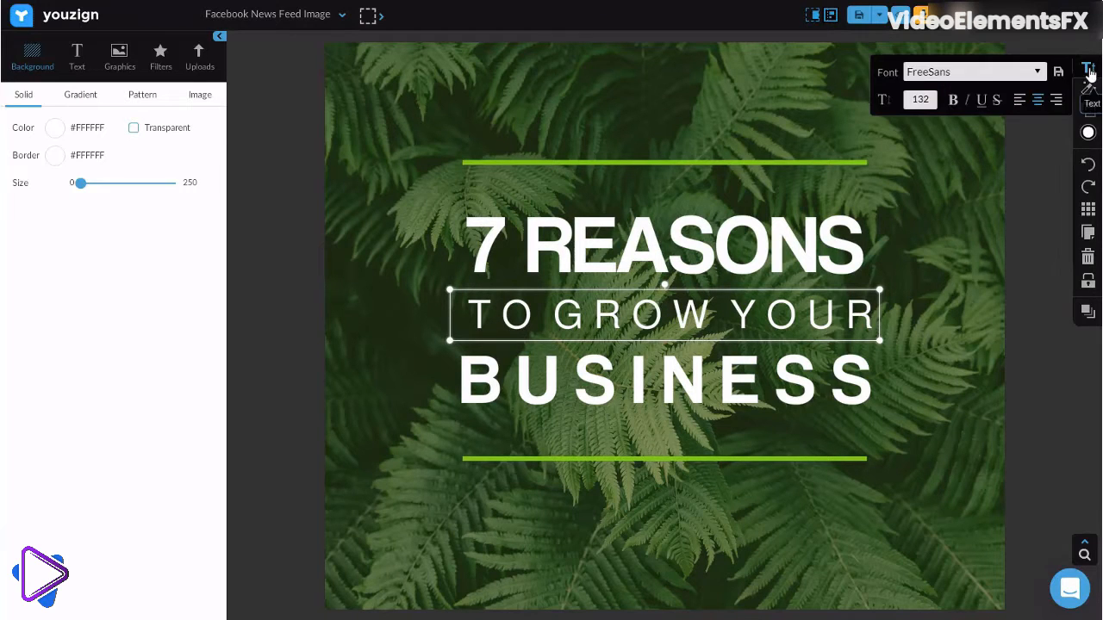
{"action": "left_click", "coordinate": [1037, 71]}
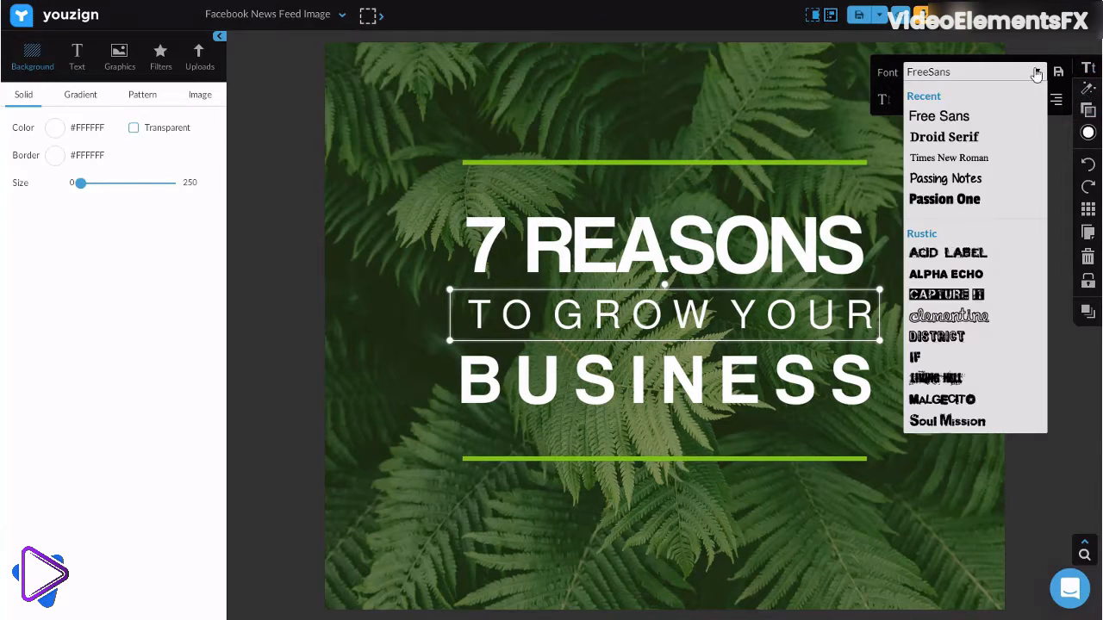
{"action": "left_click", "coordinate": [931, 178]}
{"action": "left_click_drag", "start_coordinate": [679, 293], "coordinate": [703, 296]}
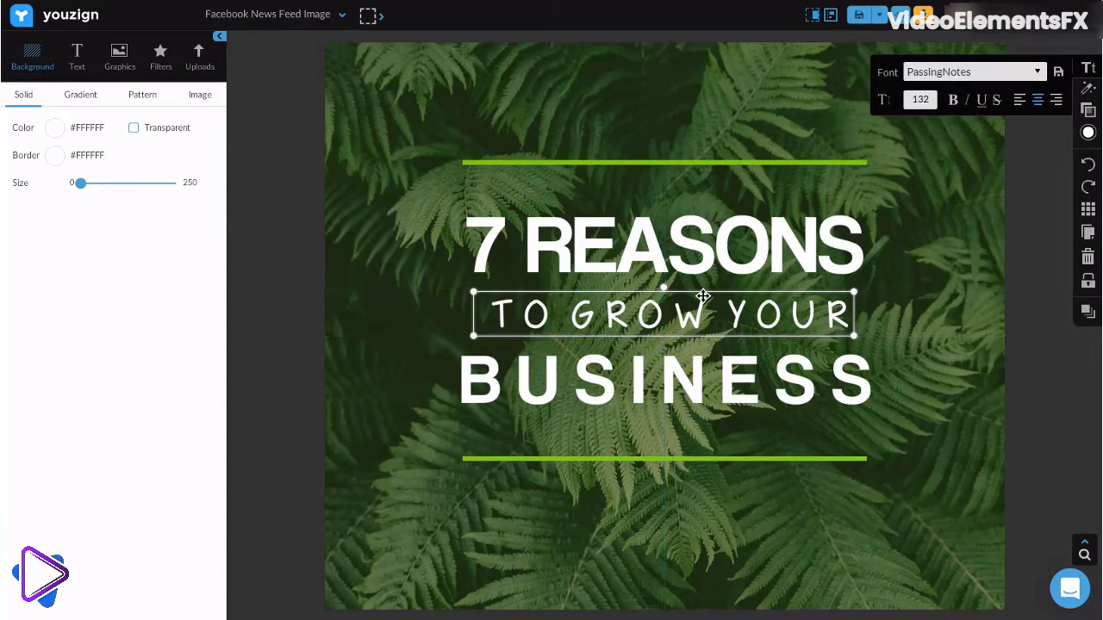
{"action": "left_click", "coordinate": [1088, 133]}
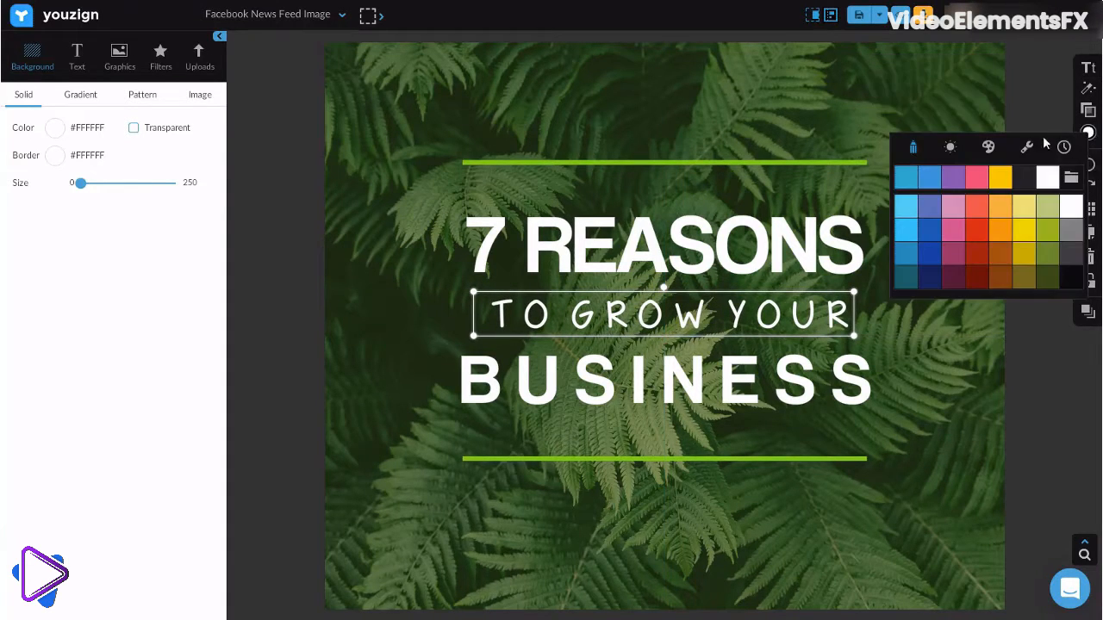
{"action": "left_click", "coordinate": [997, 179]}
- Recolor the green divider lines above and below the text to pink
{"action": "left_click", "coordinate": [860, 161]}
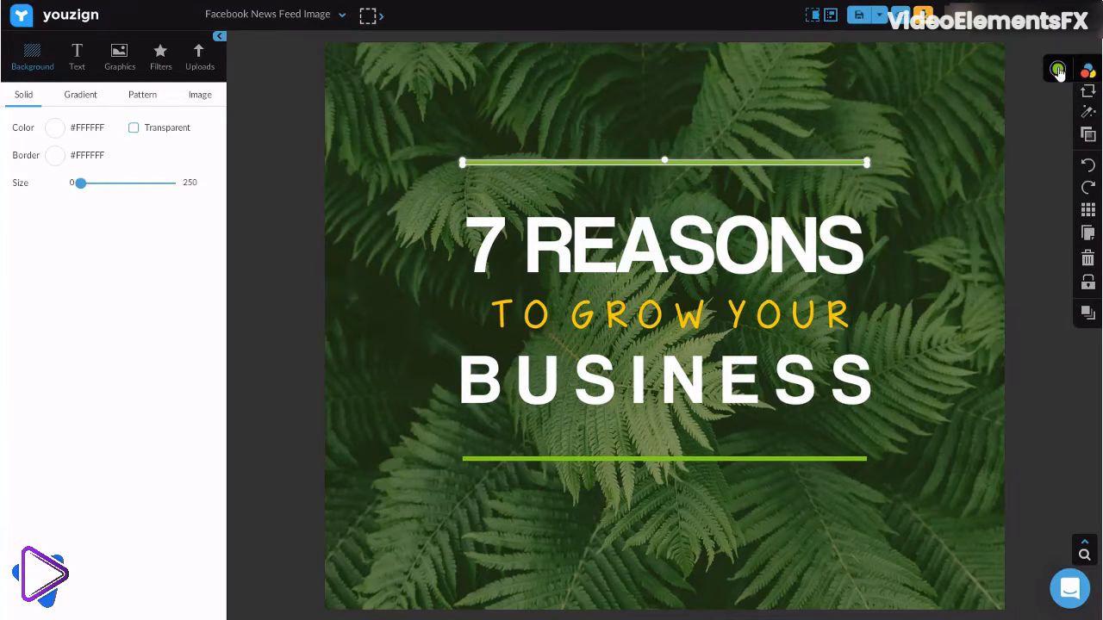
{"action": "left_click", "coordinate": [1056, 70]}
{"action": "left_click", "coordinate": [947, 113]}
{"action": "left_click", "coordinate": [812, 458]}
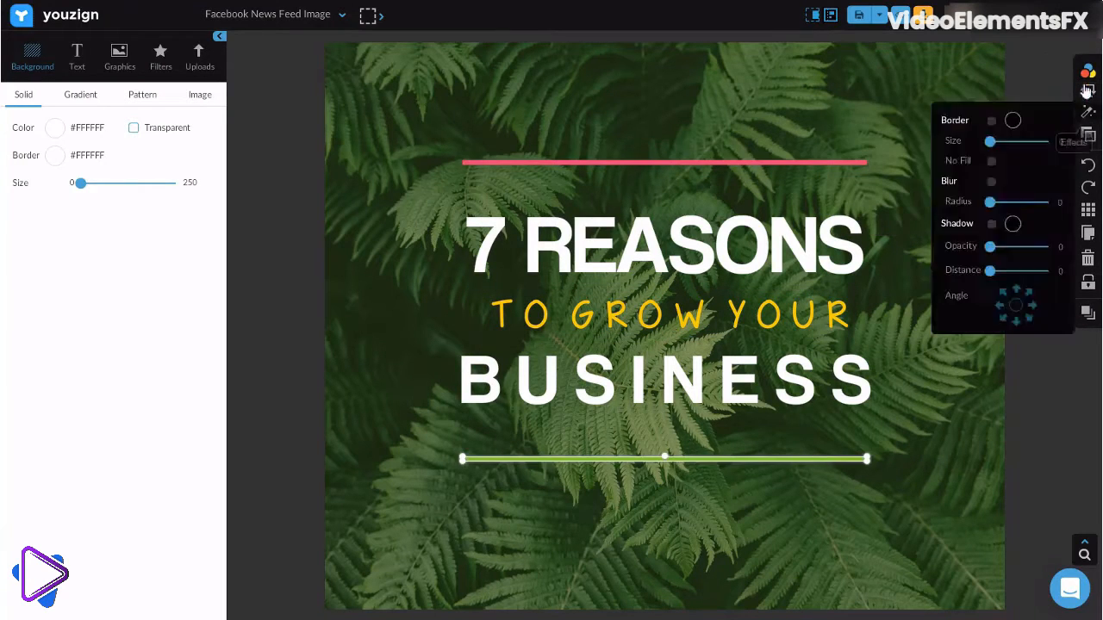
{"action": "left_click", "coordinate": [1057, 70]}
{"action": "left_click", "coordinate": [947, 113]}
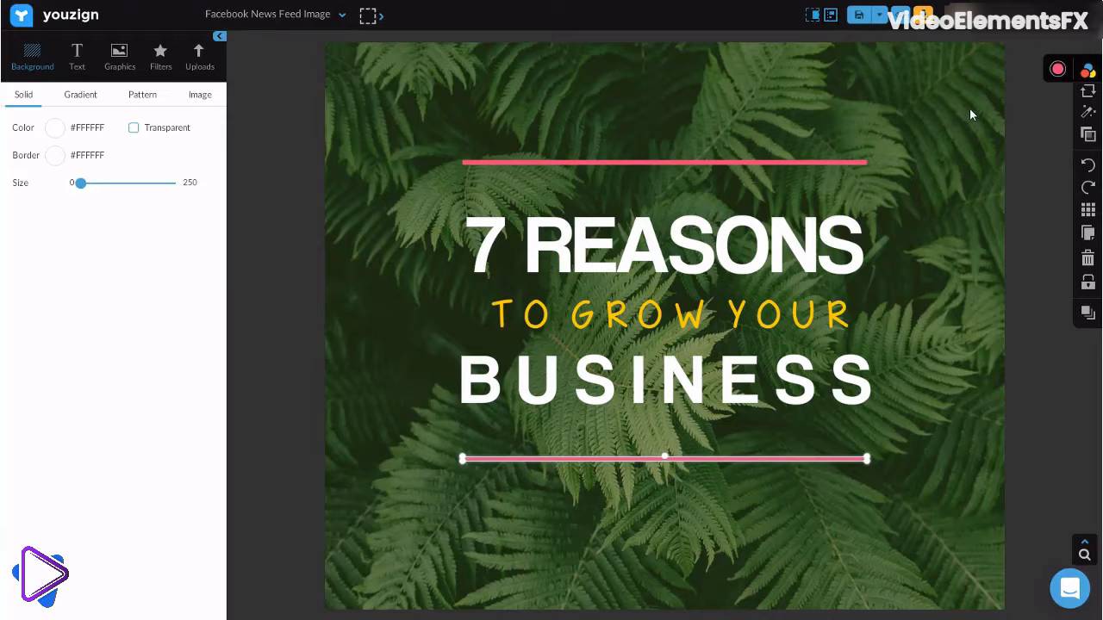
- Try olive green on the tint overlay covering the fern photo and delete that overlay
{"action": "left_click_drag", "start_coordinate": [969, 110], "coordinate": [907, 149]}
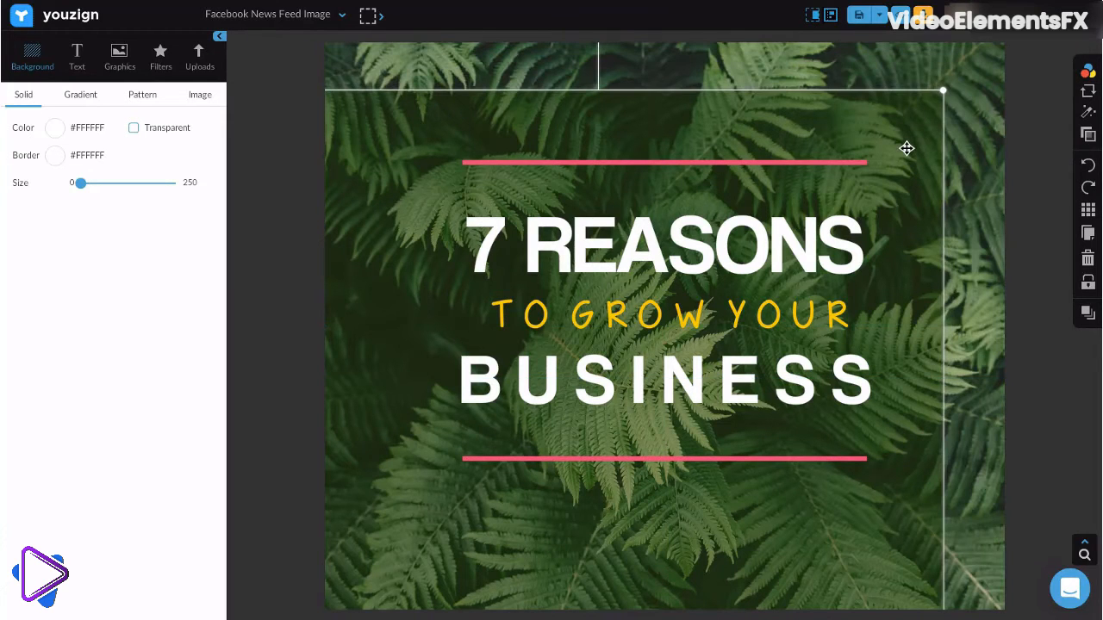
{"action": "left_click", "coordinate": [1056, 71]}
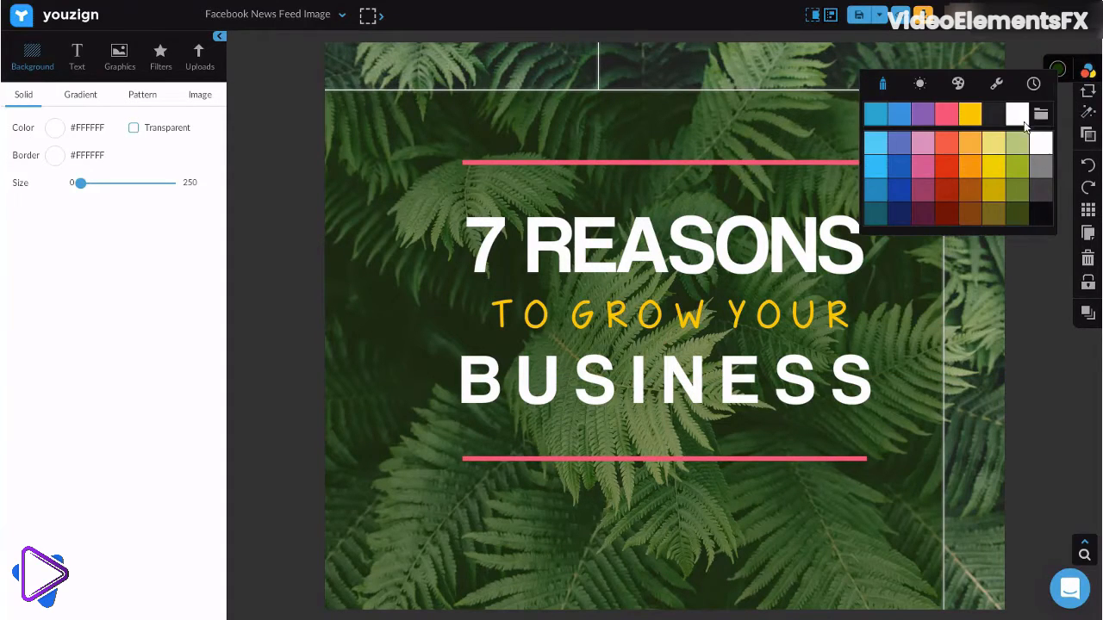
{"action": "left_click", "coordinate": [1017, 166]}
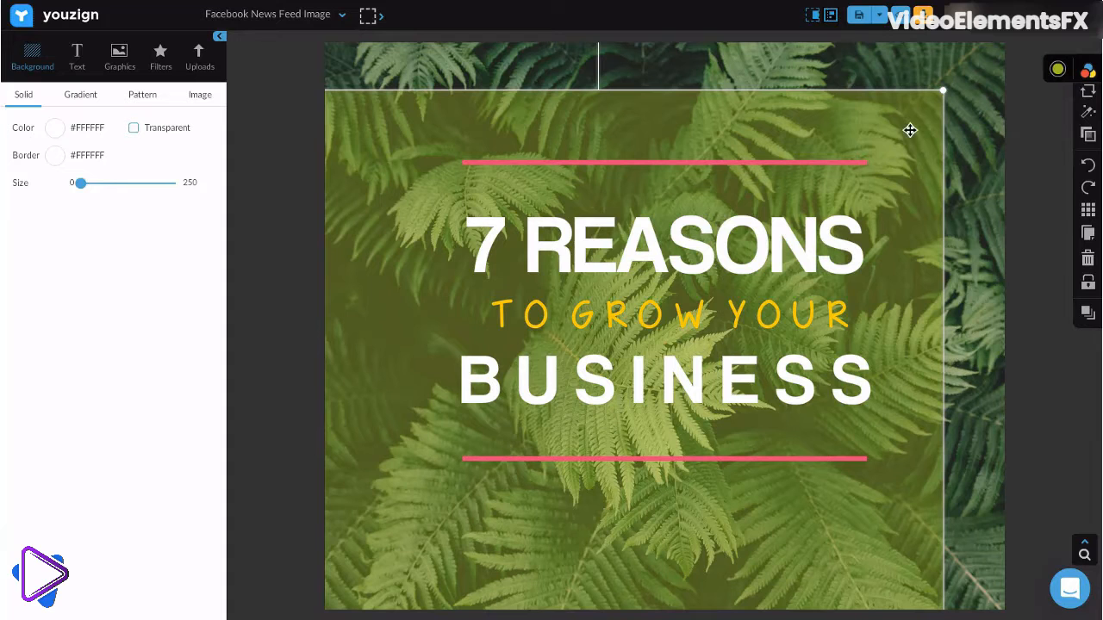
{"action": "key", "text": "Delete"}
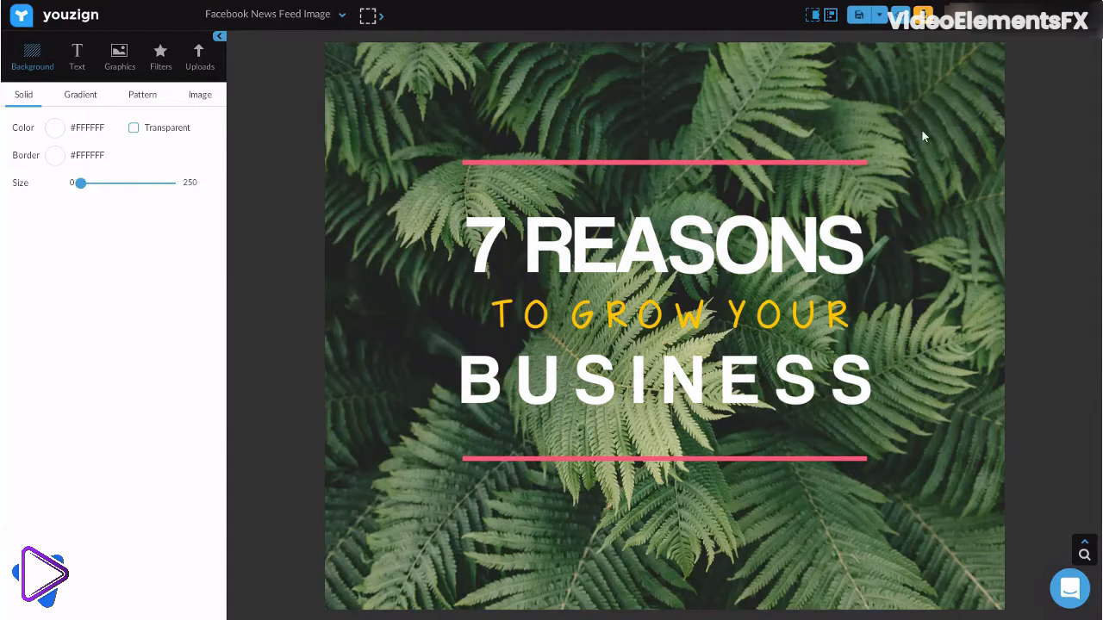
- Try the Lomo filter on the fern photo and undo it
{"action": "left_click", "coordinate": [922, 131]}
{"action": "left_click", "coordinate": [160, 59]}
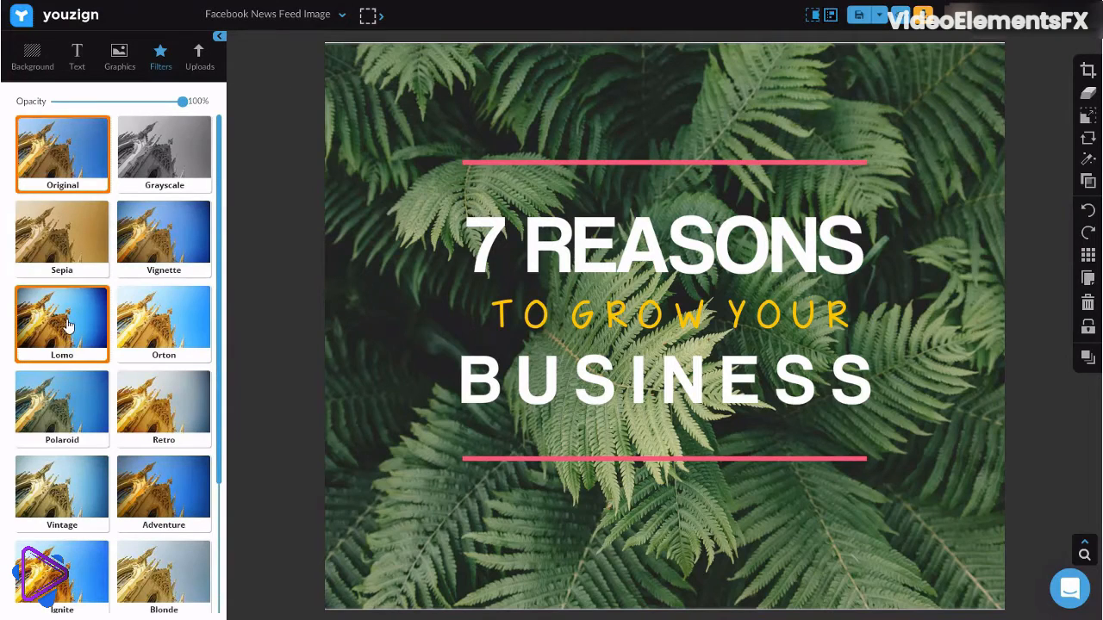
{"action": "left_click", "coordinate": [68, 325]}
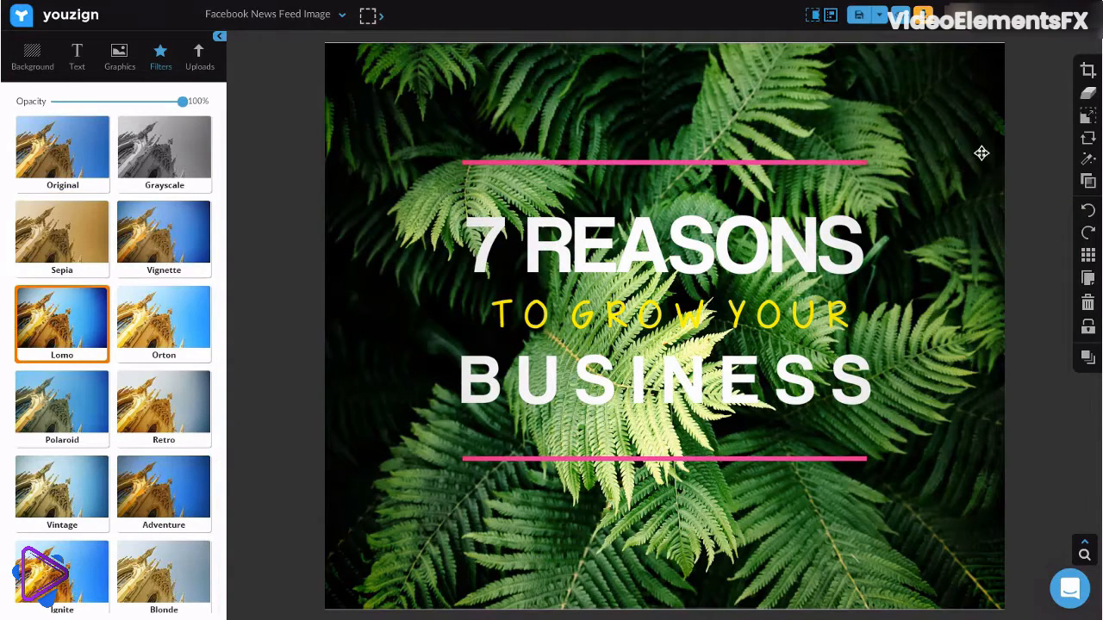
{"action": "left_click", "coordinate": [1088, 212]}
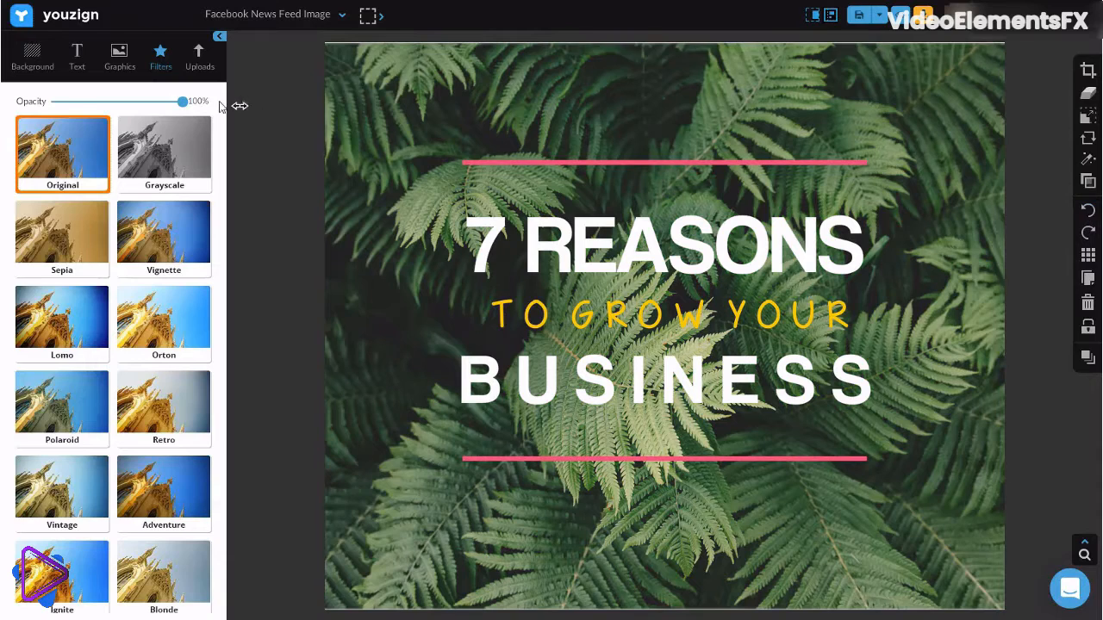
- Switch the background to the red-to-purple linear gradient and delete the fern photo covering it
{"action": "left_click", "coordinate": [32, 58]}
{"action": "left_click", "coordinate": [81, 96]}
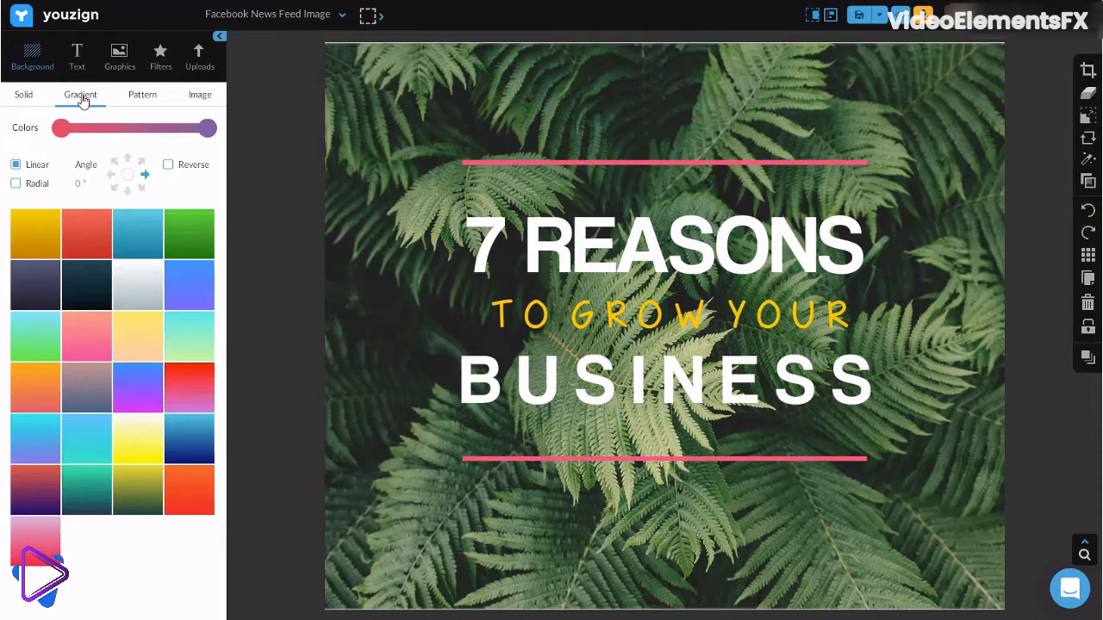
{"action": "key", "text": "Delete"}
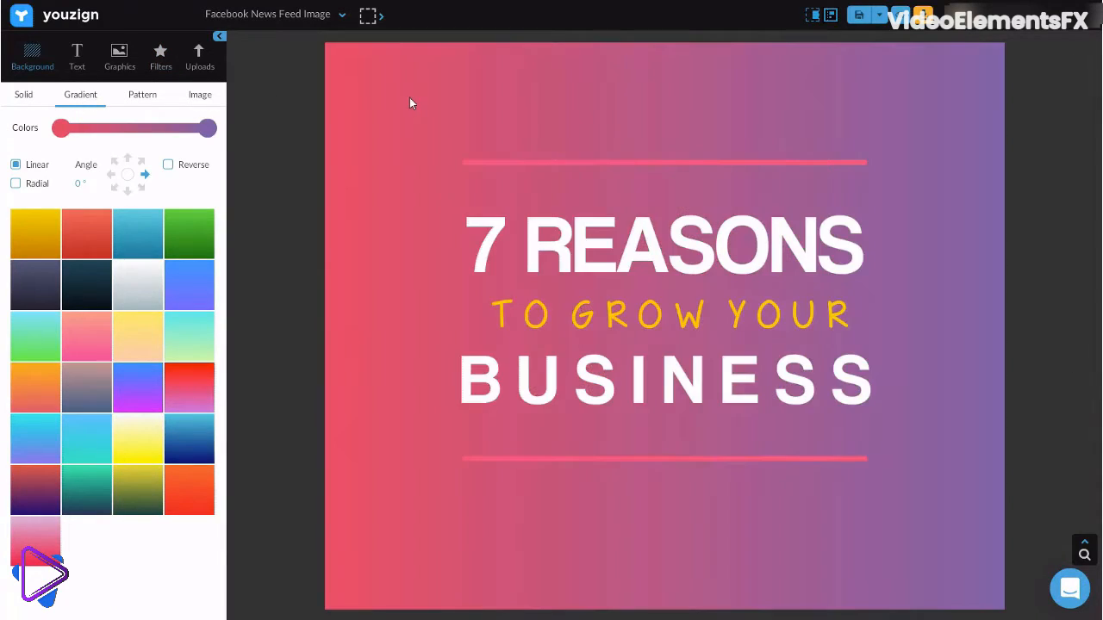
- Try the dark striped pattern and the purple bokeh texture image as the background
{"action": "left_click", "coordinate": [137, 96]}
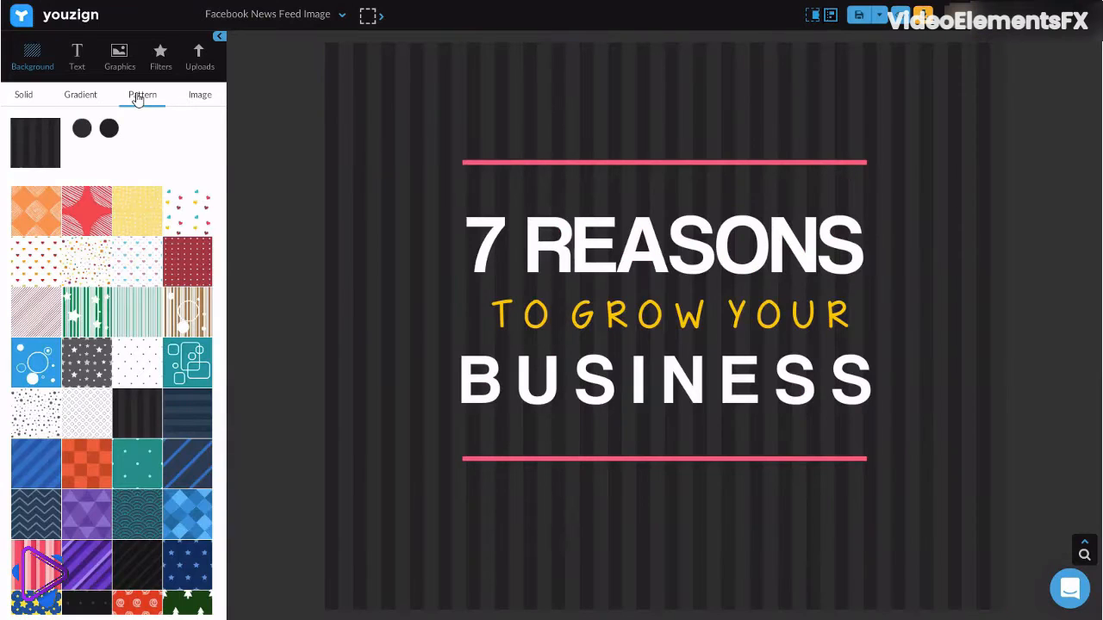
{"action": "scroll", "coordinate": [94, 448], "scroll_direction": "down", "scroll_amount": 1}
{"action": "scroll", "coordinate": [95, 448], "scroll_direction": "up", "scroll_amount": 1}
{"action": "left_click", "coordinate": [199, 97]}
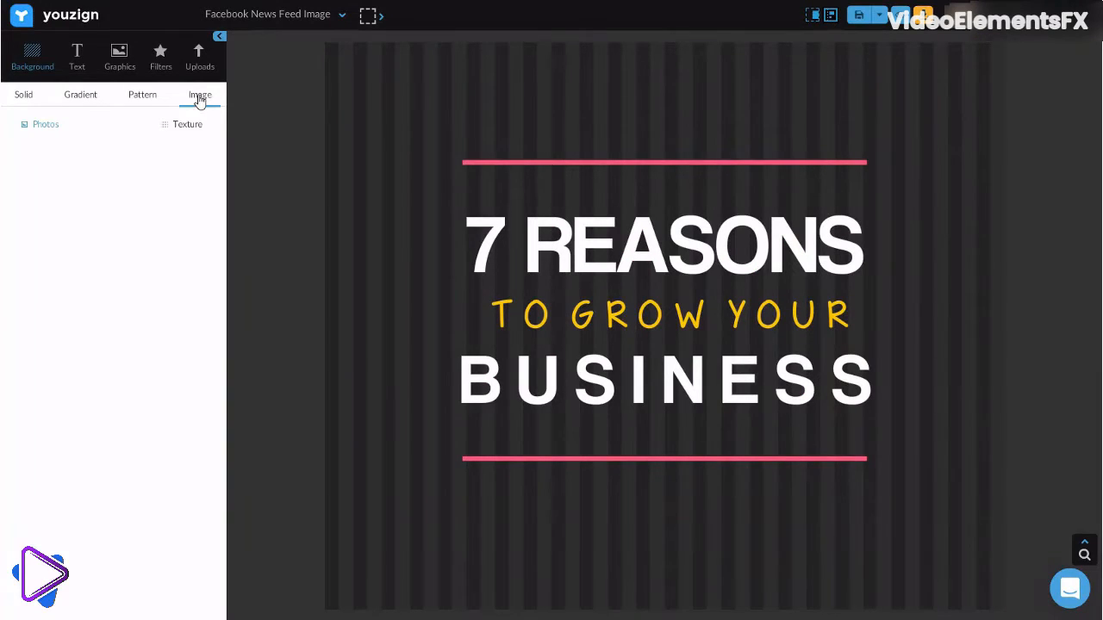
{"action": "left_click", "coordinate": [50, 250]}
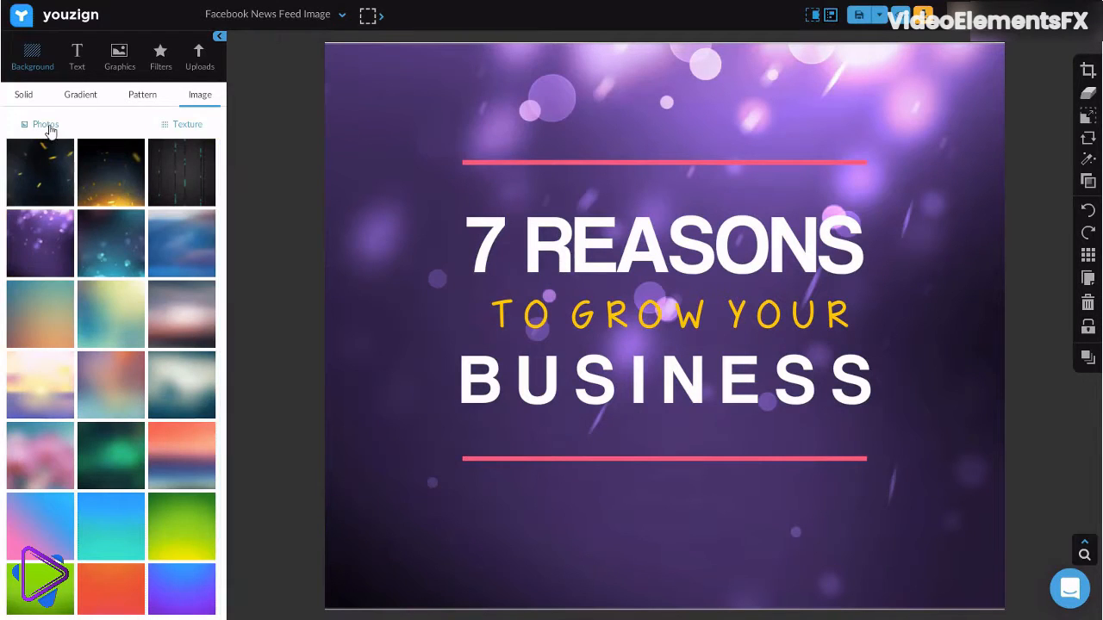
- Look through the stock background photos and apply the blue one with the dancing silhouette and ribbon
{"action": "left_click", "coordinate": [49, 129]}
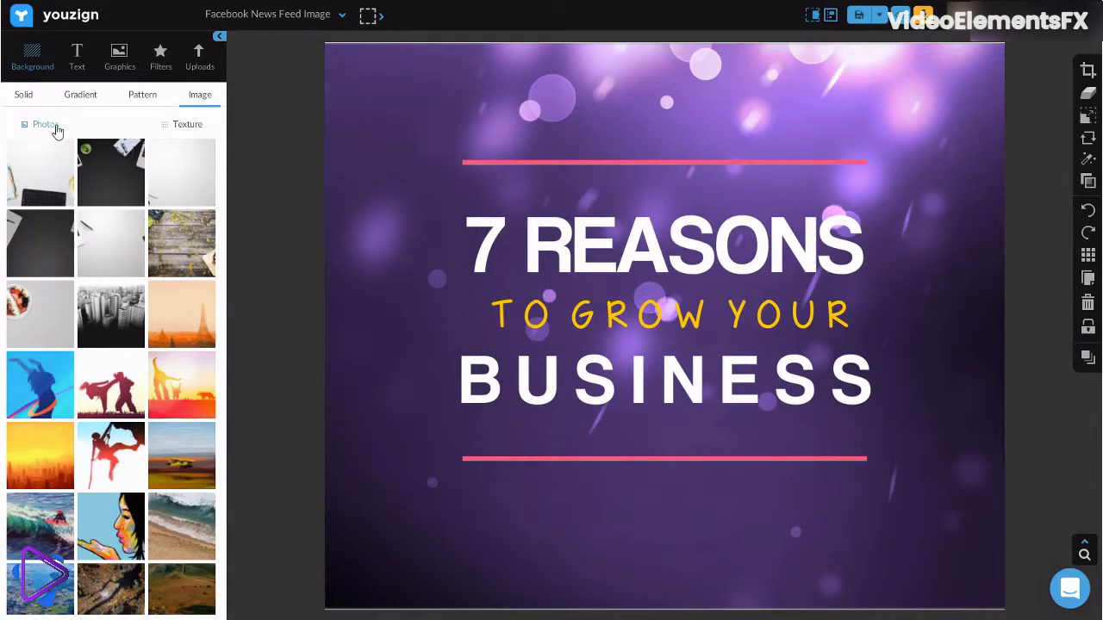
{"action": "scroll", "coordinate": [149, 232], "scroll_direction": "down", "scroll_amount": 3}
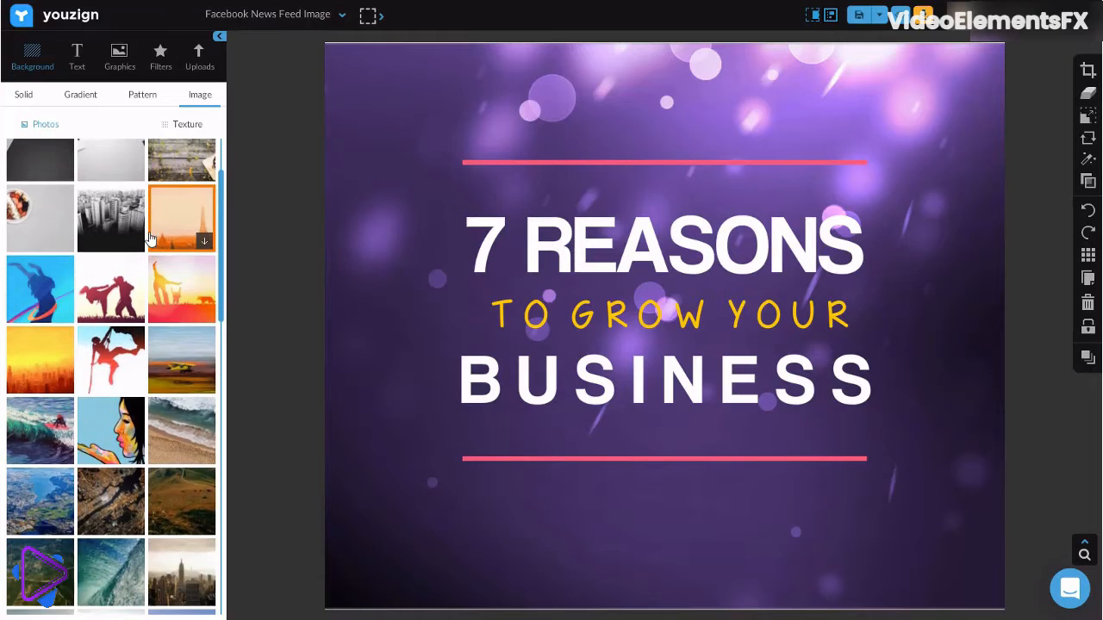
{"action": "scroll", "coordinate": [149, 237], "scroll_direction": "down", "scroll_amount": 3}
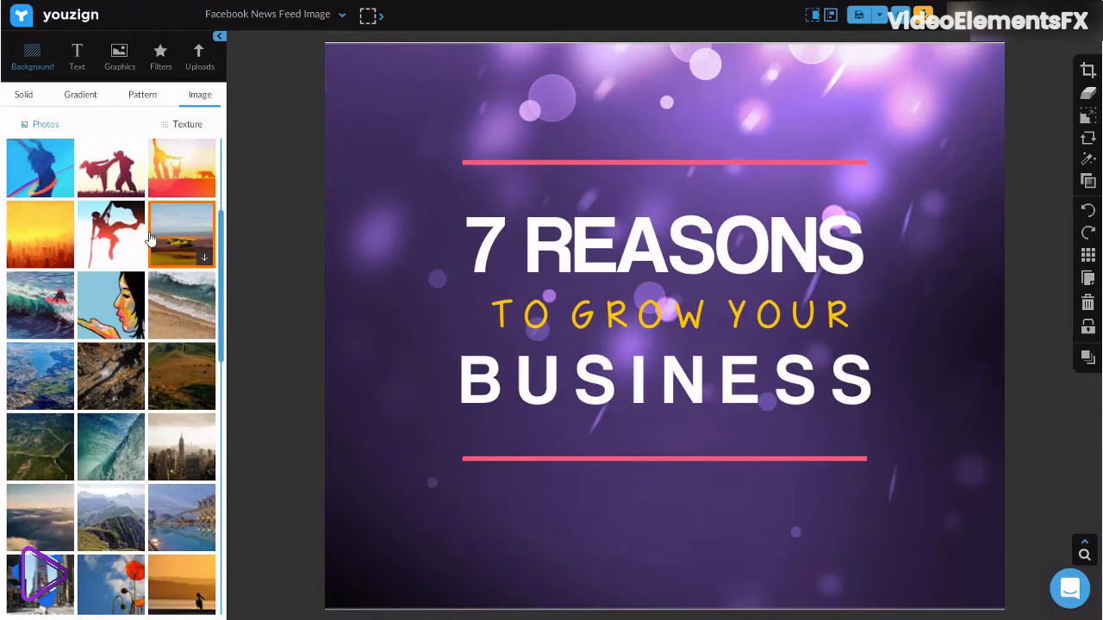
{"action": "scroll", "coordinate": [149, 238], "scroll_direction": "down", "scroll_amount": 5}
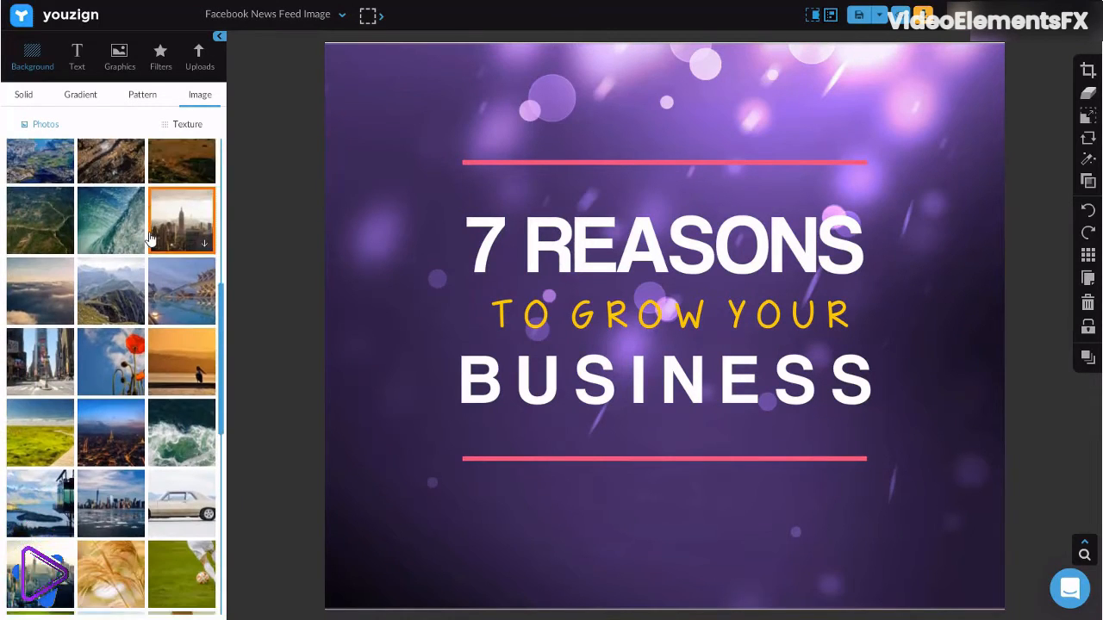
{"action": "scroll", "coordinate": [149, 237], "scroll_direction": "down", "scroll_amount": 4}
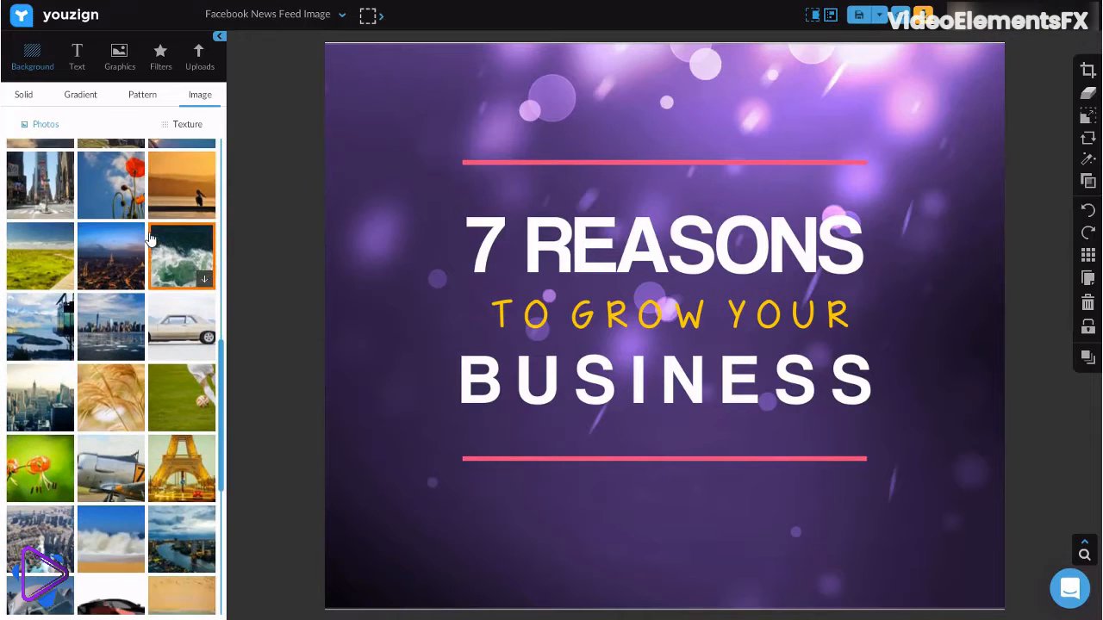
{"action": "scroll", "coordinate": [150, 238], "scroll_direction": "up", "scroll_amount": 3}
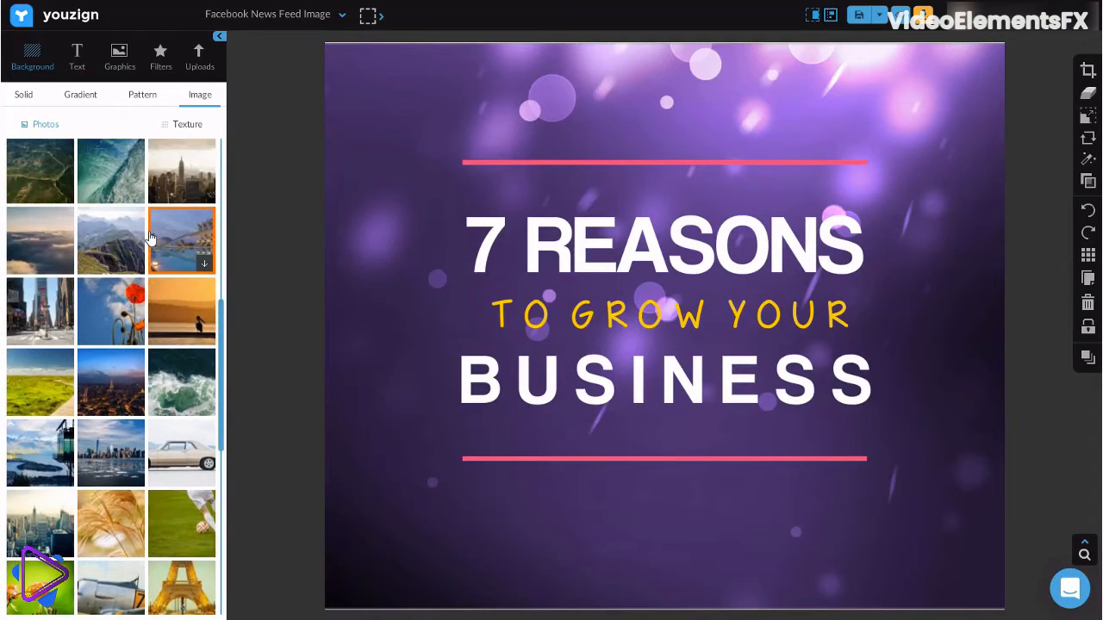
{"action": "scroll", "coordinate": [149, 238], "scroll_direction": "up", "scroll_amount": 5}
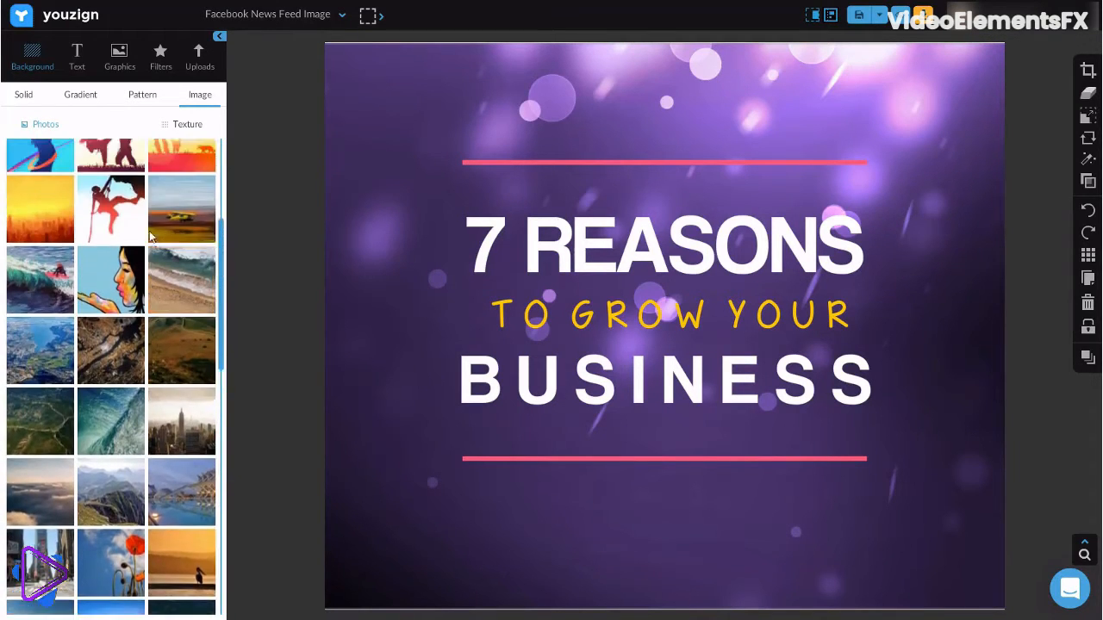
{"action": "scroll", "coordinate": [149, 238], "scroll_direction": "up", "scroll_amount": 5}
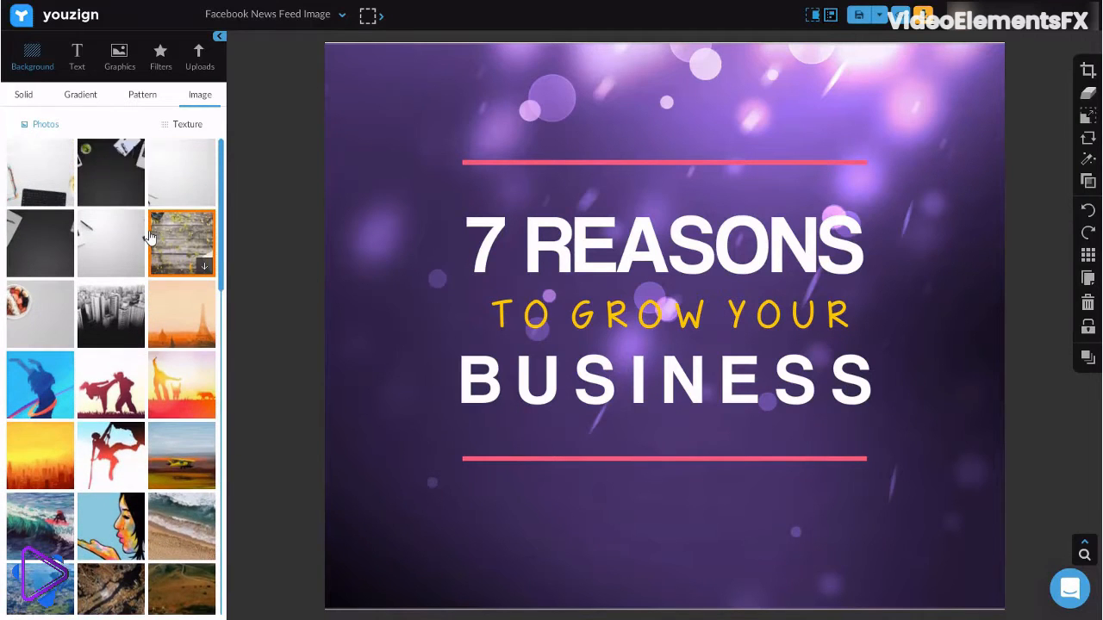
{"action": "scroll", "coordinate": [149, 238], "scroll_direction": "down", "scroll_amount": 1}
{"action": "left_click", "coordinate": [47, 363]}
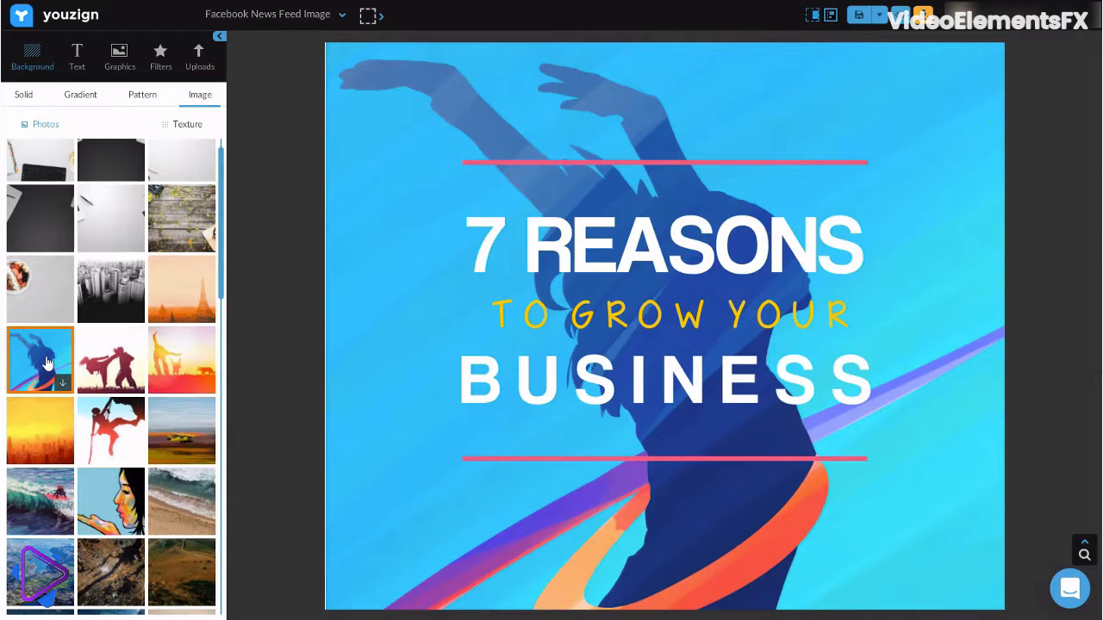
- Add the gold dollar coin from the Business vector graphics to the design
{"action": "left_click", "coordinate": [120, 56]}
{"action": "scroll", "coordinate": [131, 162], "scroll_direction": "down", "scroll_amount": 5}
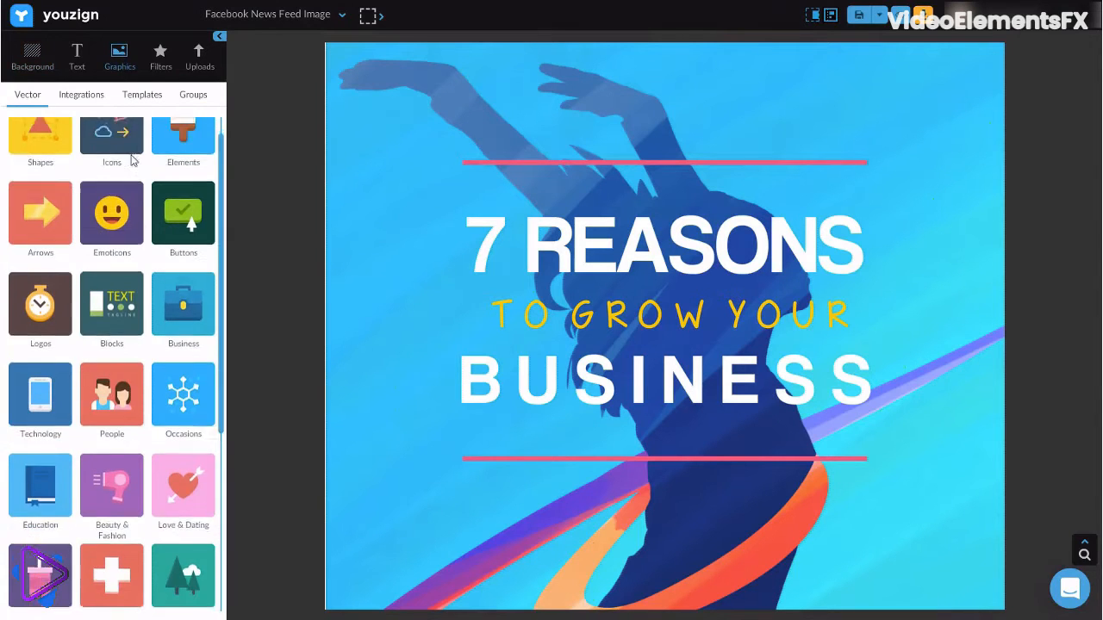
{"action": "scroll", "coordinate": [132, 162], "scroll_direction": "down", "scroll_amount": 3}
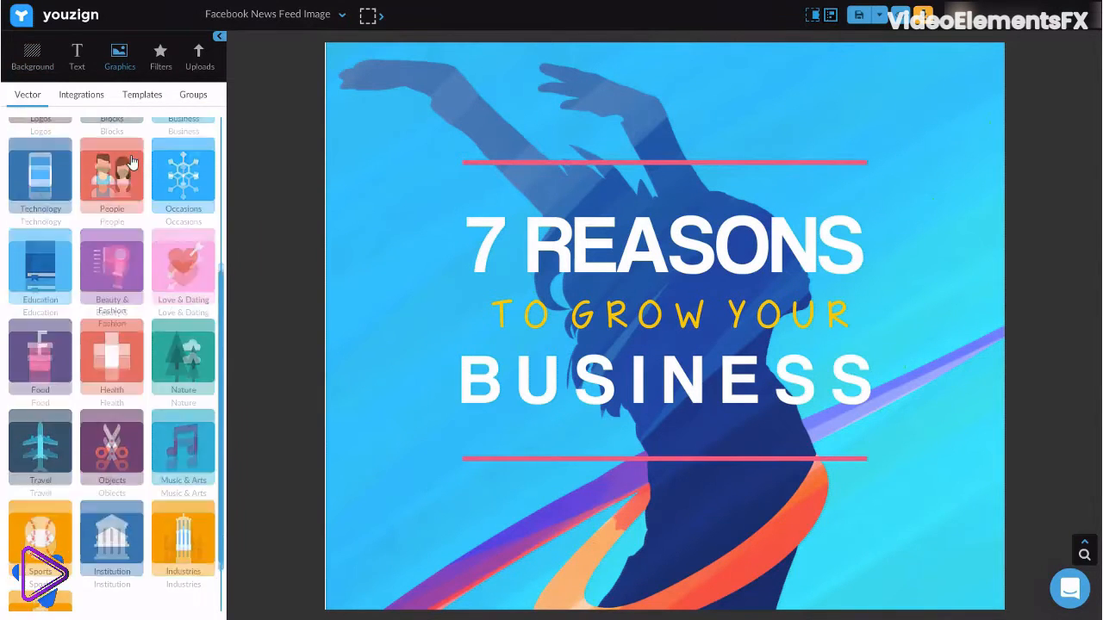
{"action": "scroll", "coordinate": [132, 162], "scroll_direction": "up", "scroll_amount": 1}
{"action": "scroll", "coordinate": [131, 162], "scroll_direction": "up", "scroll_amount": 7}
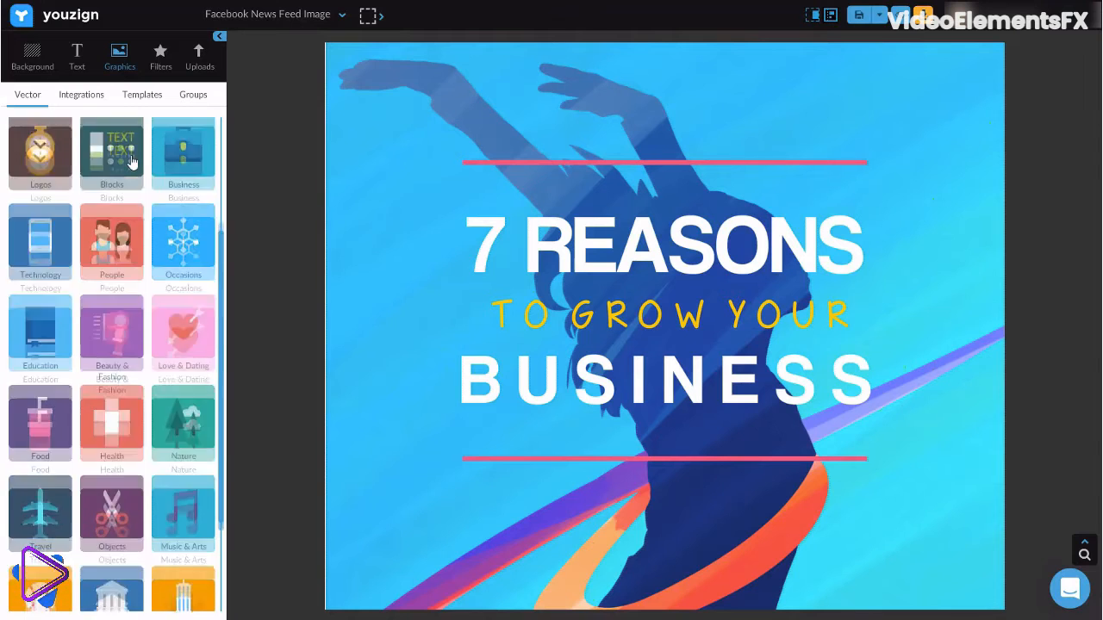
{"action": "left_click", "coordinate": [175, 269]}
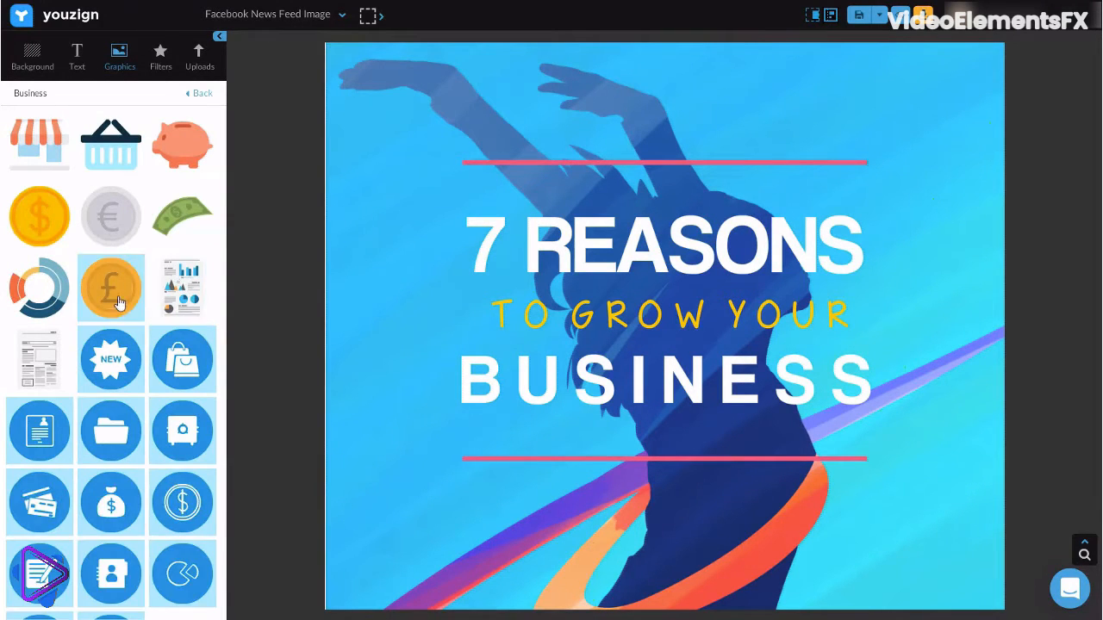
{"action": "left_click", "coordinate": [39, 215]}
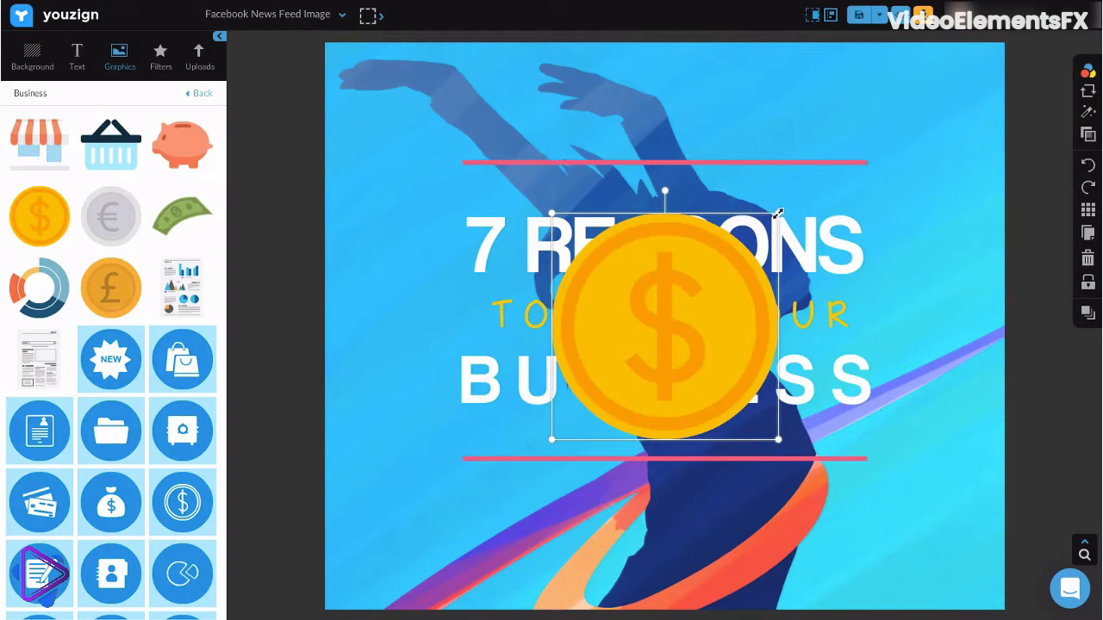
- Shrink the dollar coin, move it to the canvas's upper-right corner, and undo these changes
{"action": "left_click_drag", "start_coordinate": [778, 213], "coordinate": [665, 327]}
{"action": "left_click_drag", "start_coordinate": [610, 398], "coordinate": [929, 122]}
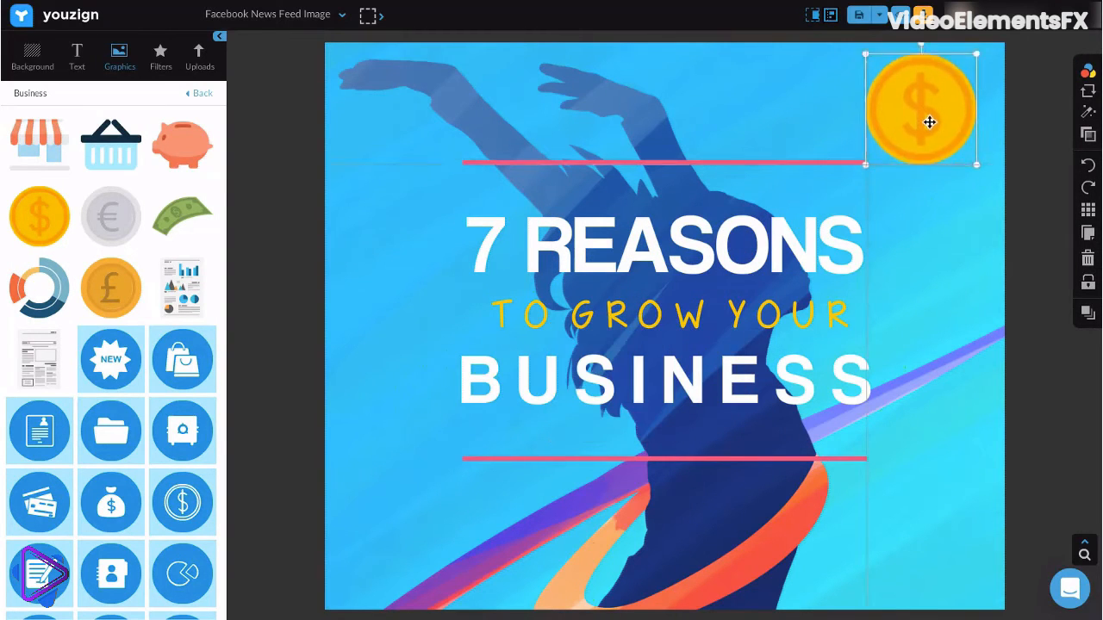
{"action": "left_click", "coordinate": [1087, 165]}
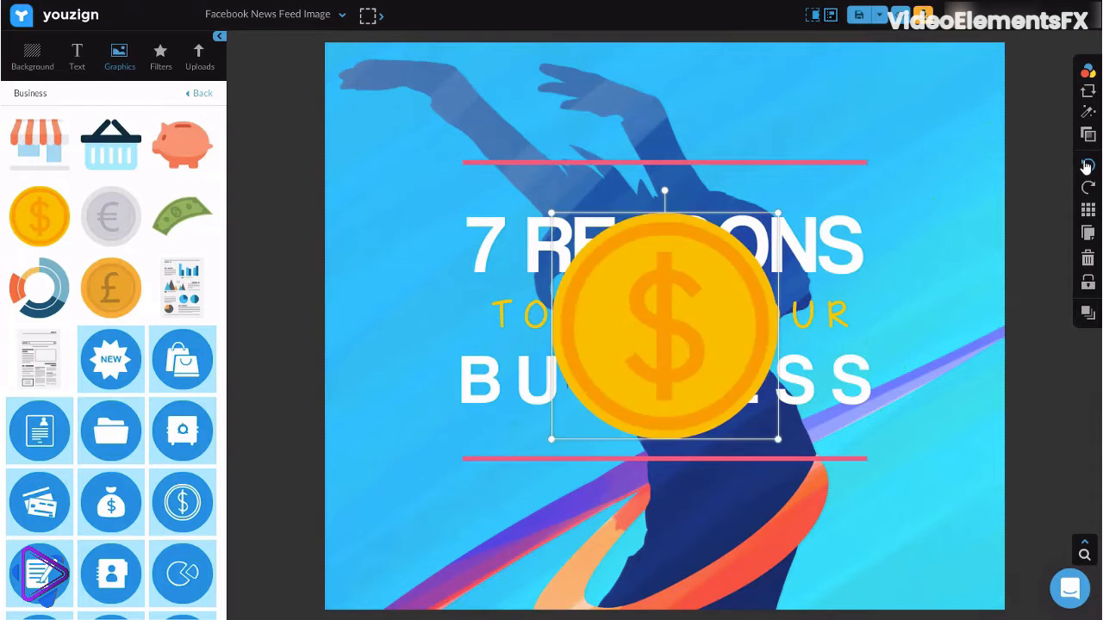
- Undo adding the dollar coin, and place a Quote text line near the bottom edge of the design
{"action": "left_click", "coordinate": [1088, 164]}
{"action": "left_click", "coordinate": [76, 56]}
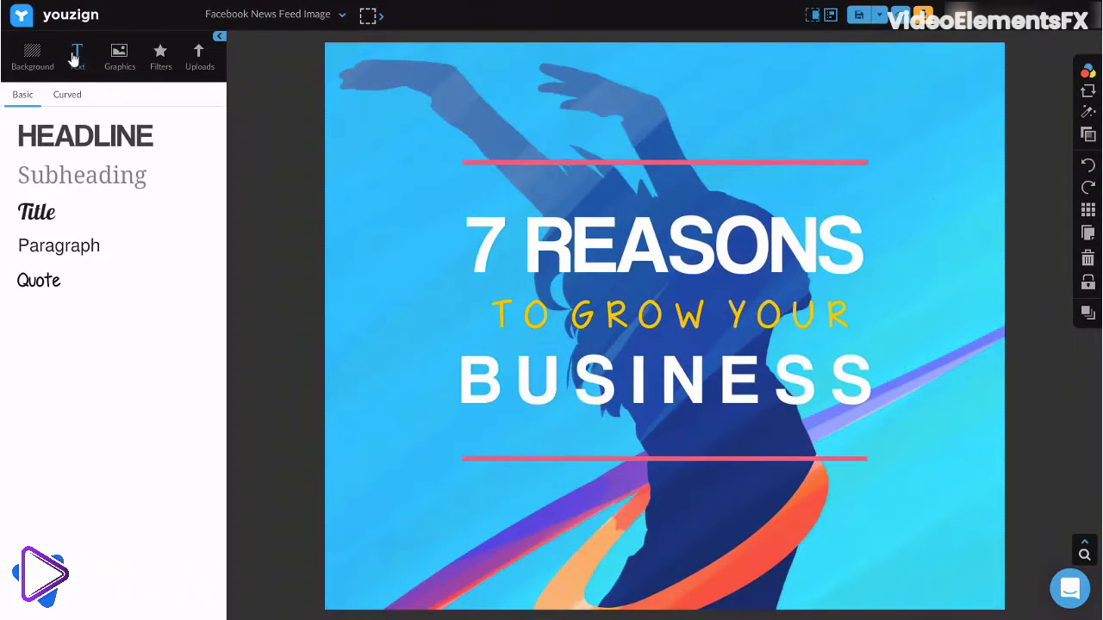
{"action": "left_click", "coordinate": [50, 287]}
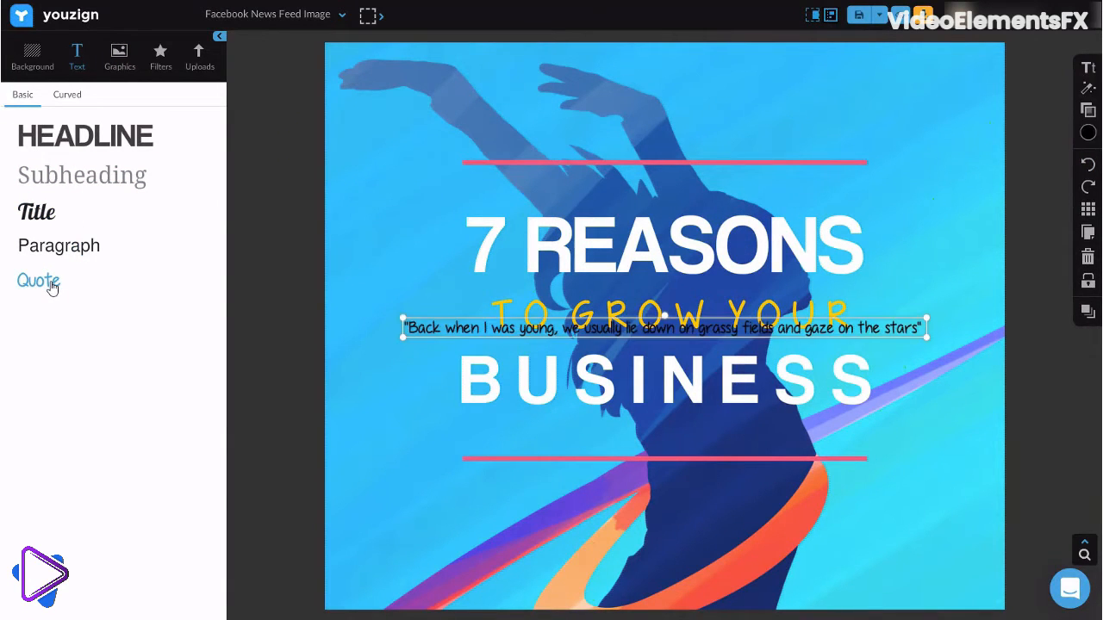
{"action": "left_click_drag", "start_coordinate": [425, 322], "coordinate": [441, 561]}
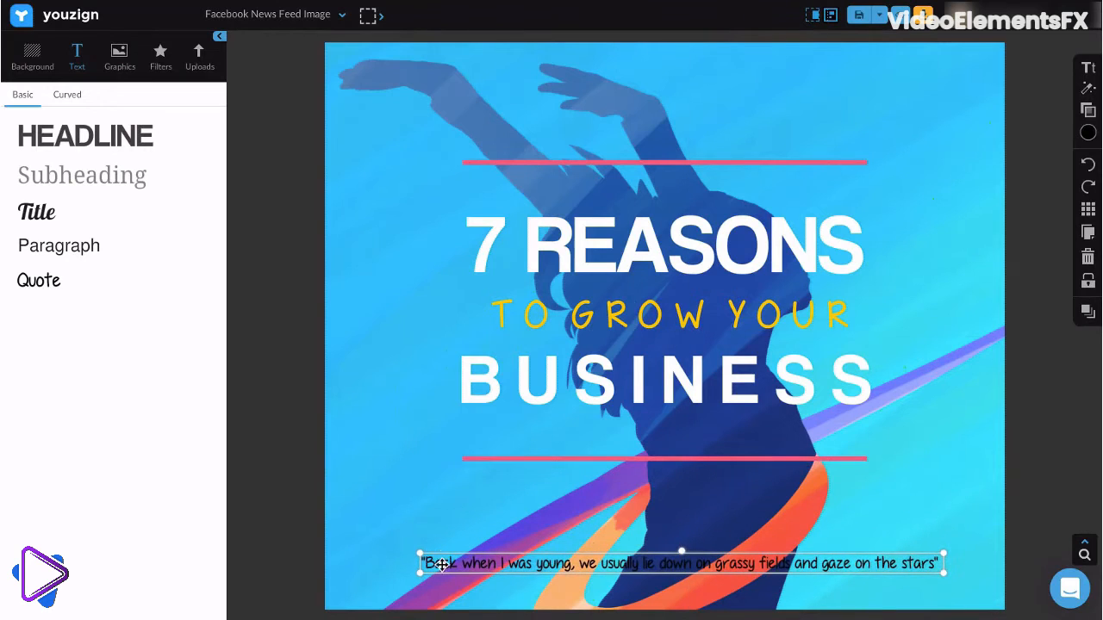
{"action": "double_click", "coordinate": [539, 562]}
{"action": "type", "text": "www"}
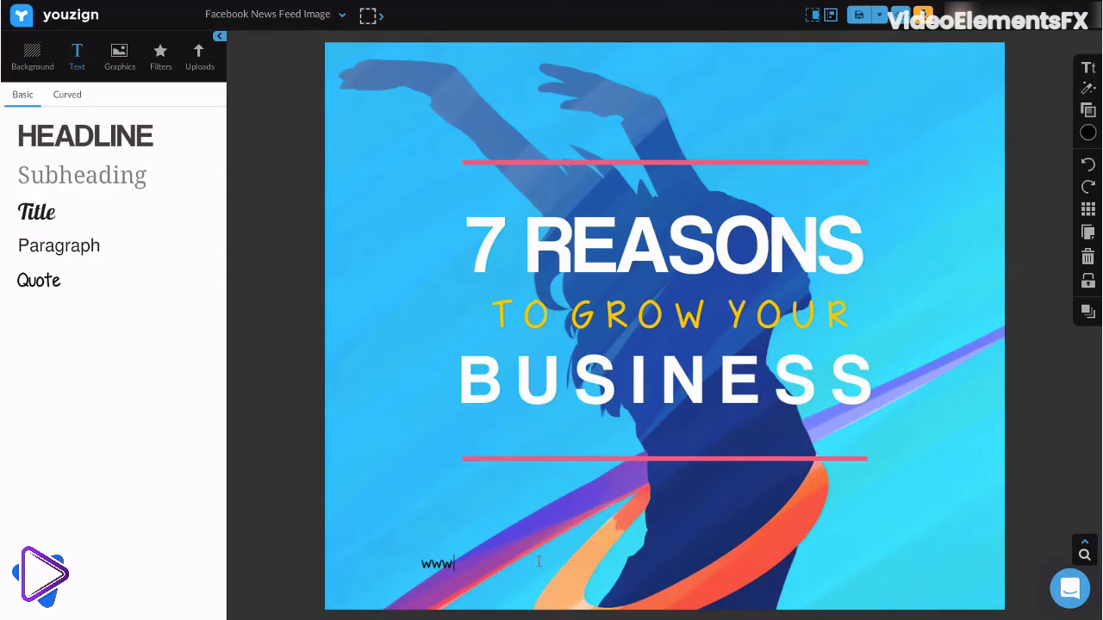
{"action": "type", "text": ".YourWebsitehere.com"}
{"action": "key", "text": "Escape"}
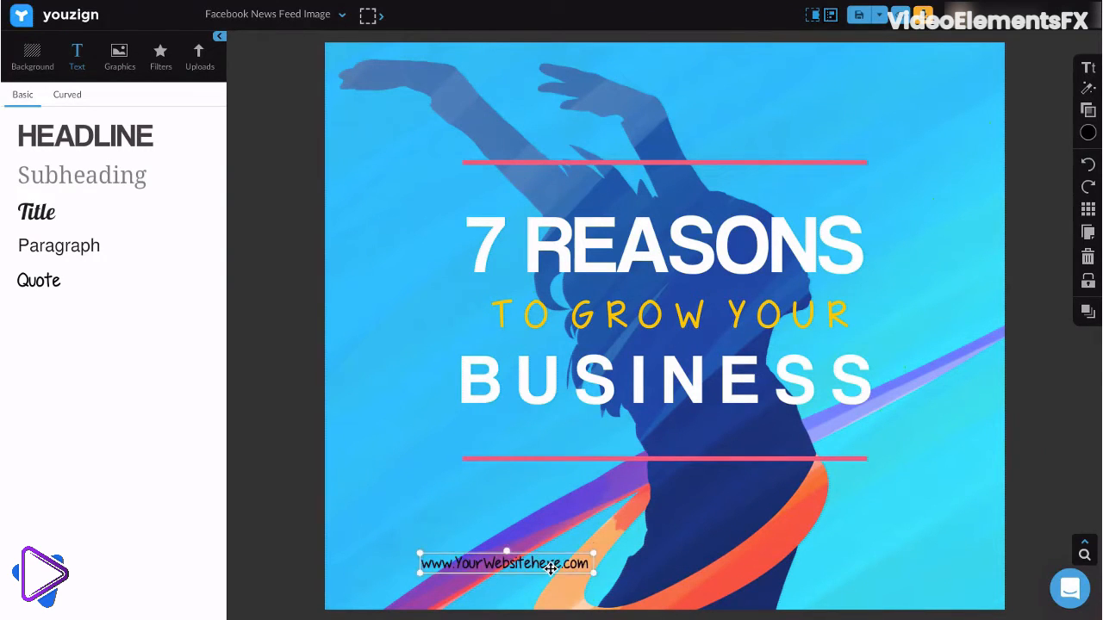
- Center the website address horizontally below the lower pink line and color its text white
{"action": "left_click_drag", "start_coordinate": [549, 567], "coordinate": [708, 562]}
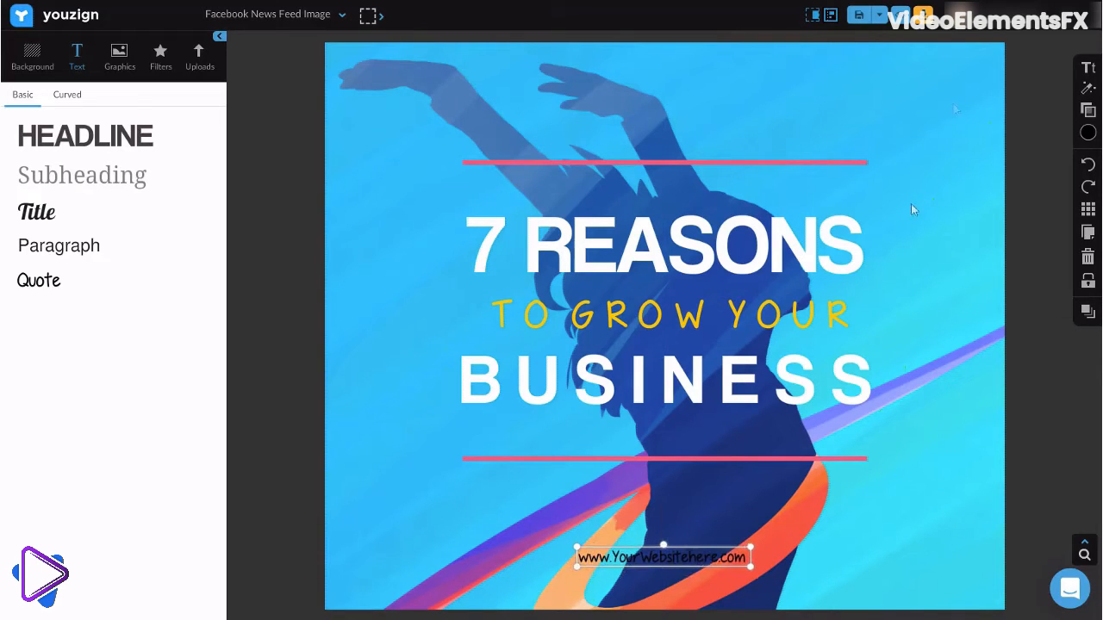
{"action": "left_click", "coordinate": [1087, 132]}
{"action": "left_click", "coordinate": [1040, 181]}
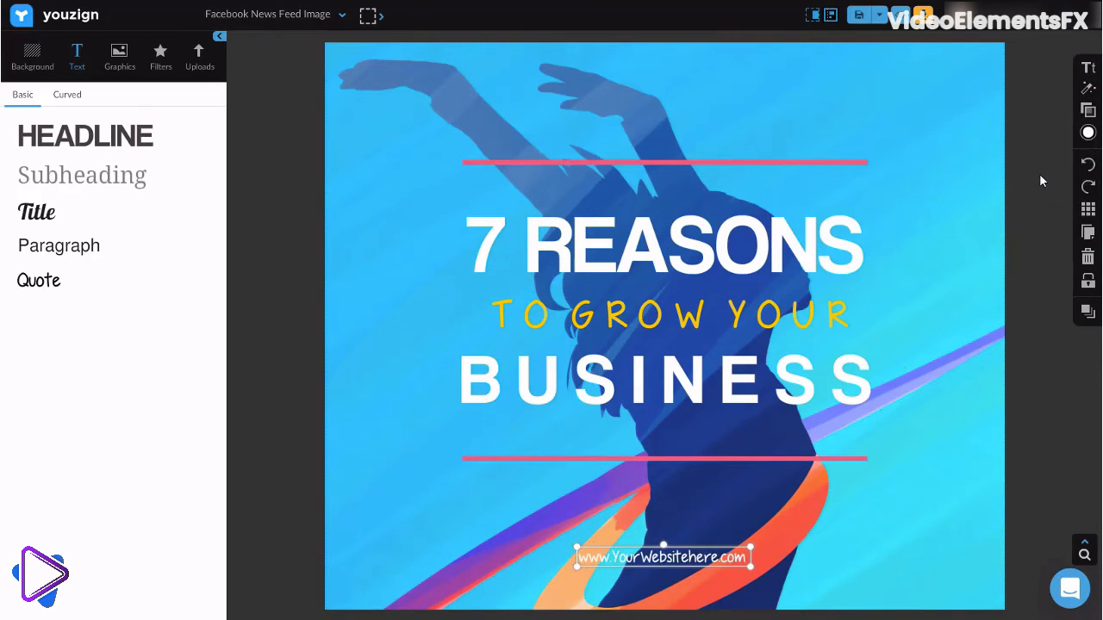
- Show the file formats available for downloading the design
{"action": "left_click", "coordinate": [922, 15]}
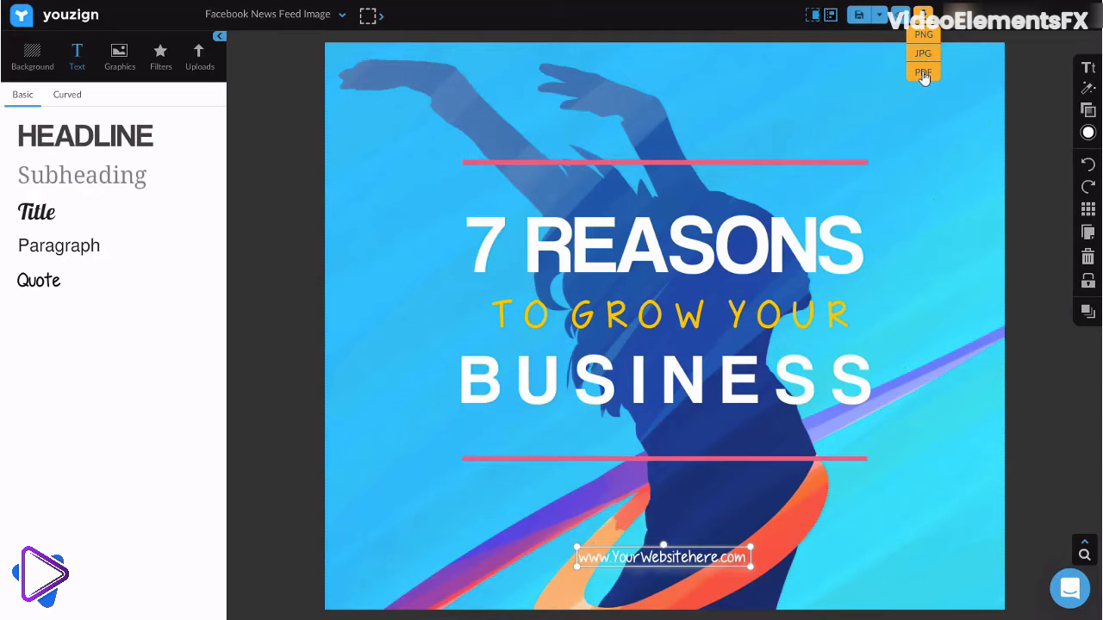